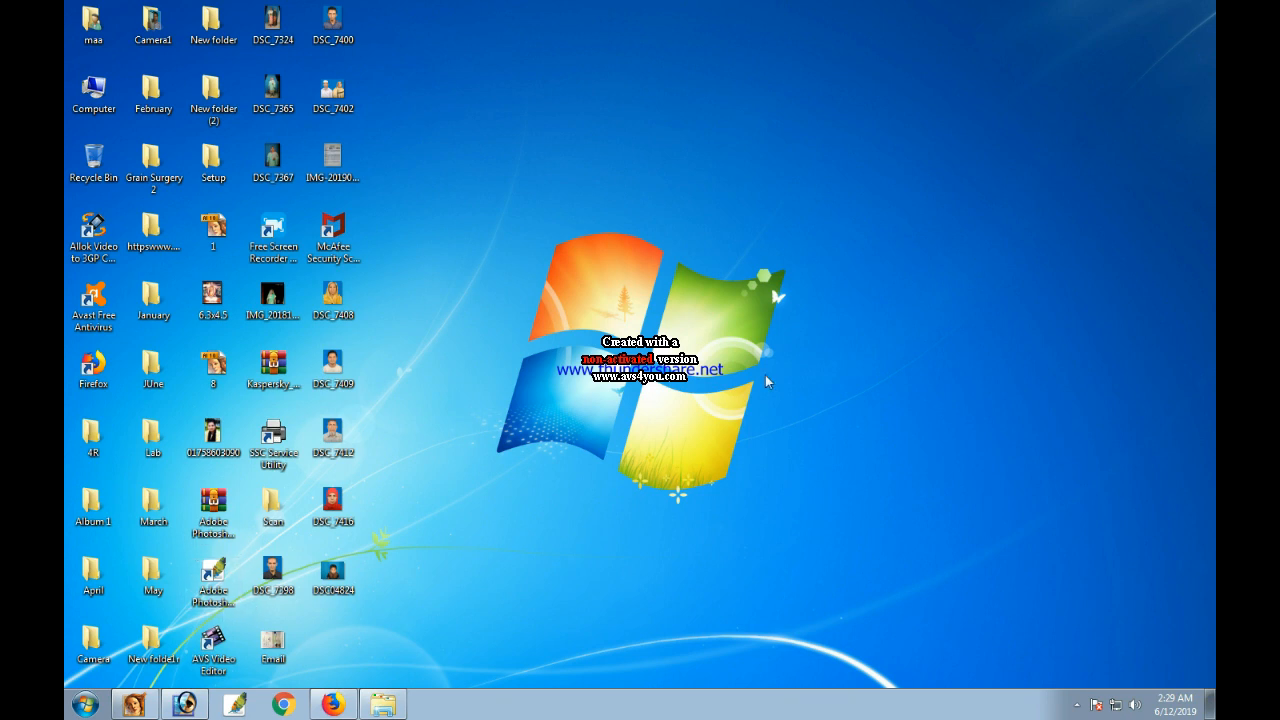
Switch to Adobe Photoshop, open the DSC04824 photo from the Desktop, and maximize its document window.
left_click(183, 705)
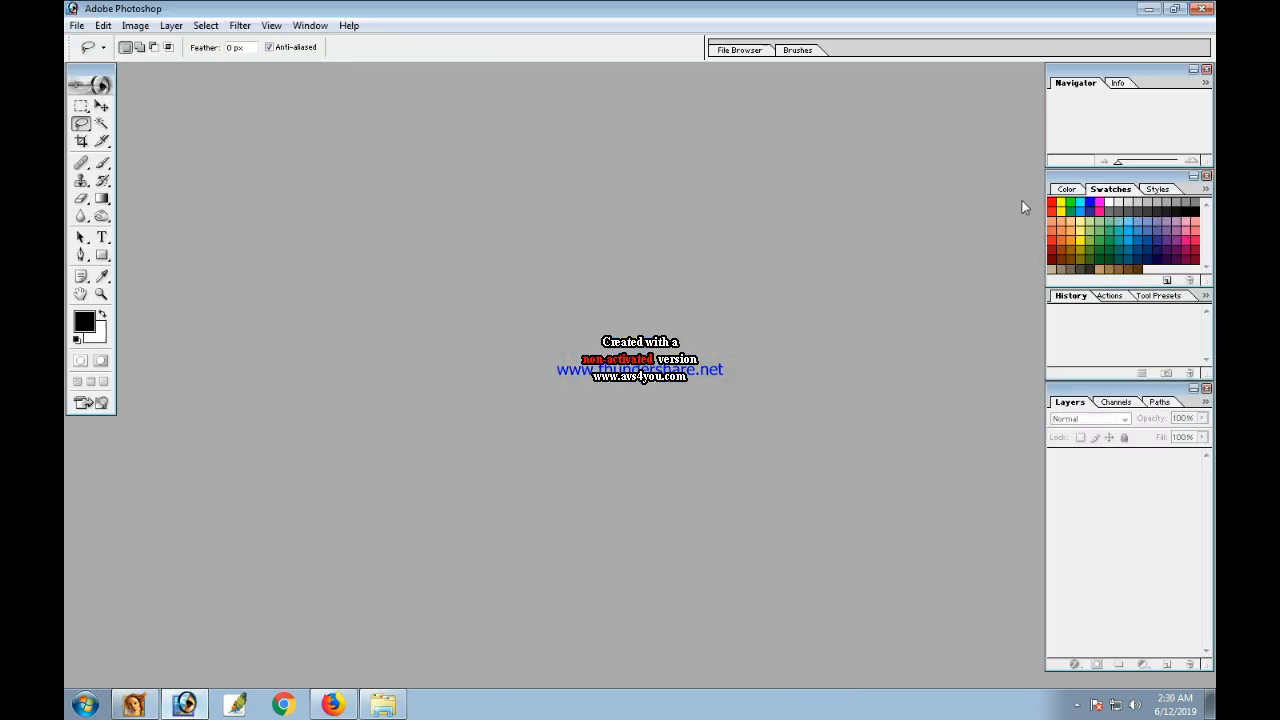
left_click(76, 25)
left_click(107, 62)
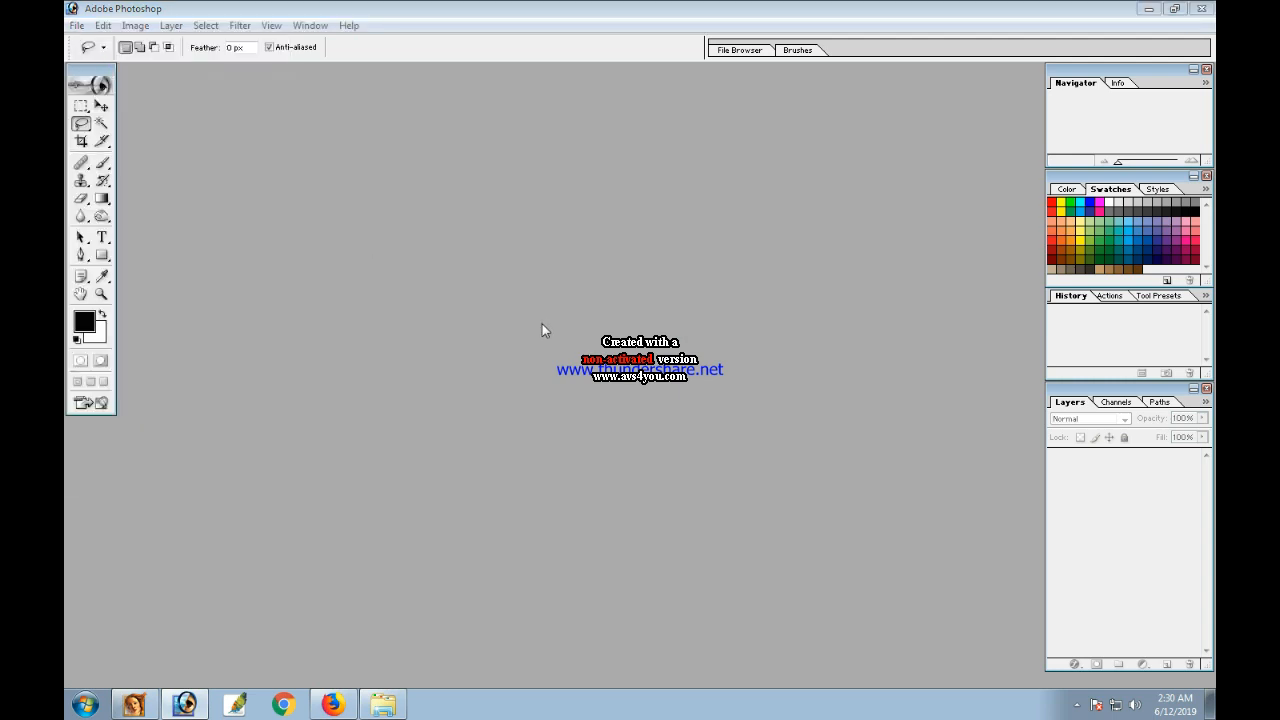
left_click(485, 208)
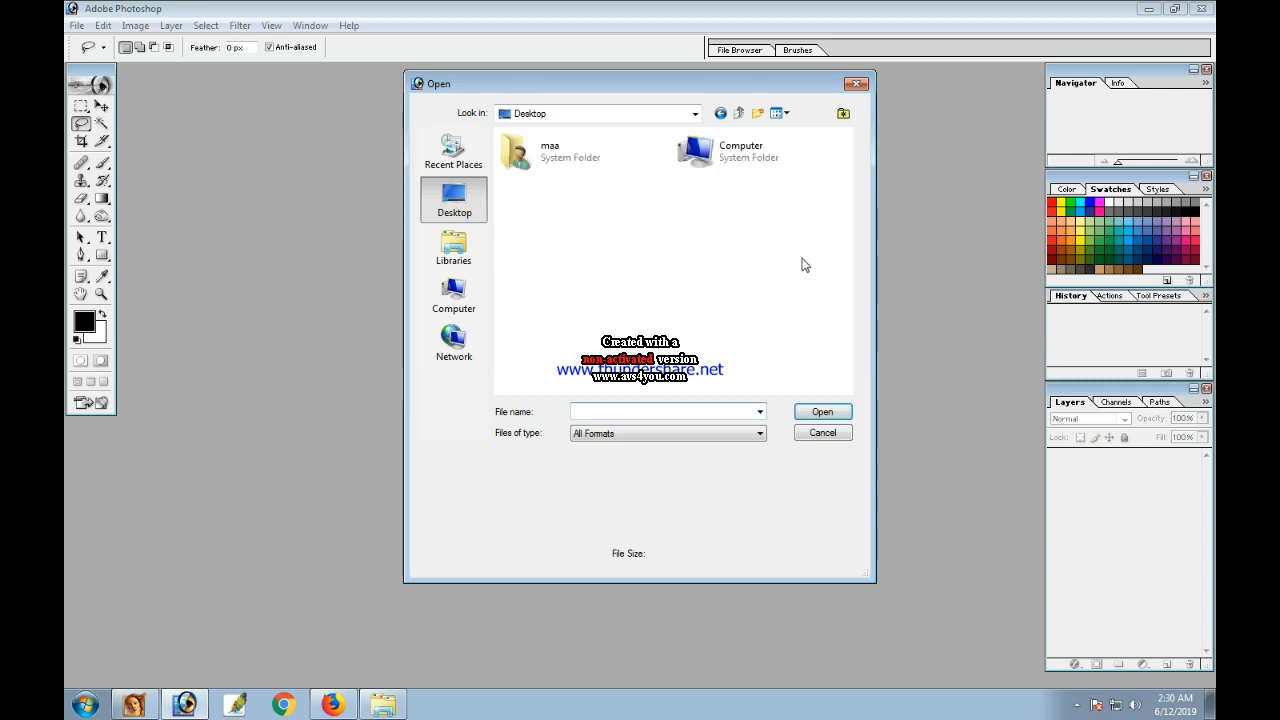
left_click_drag(846, 163, 845, 387)
left_click(552, 340)
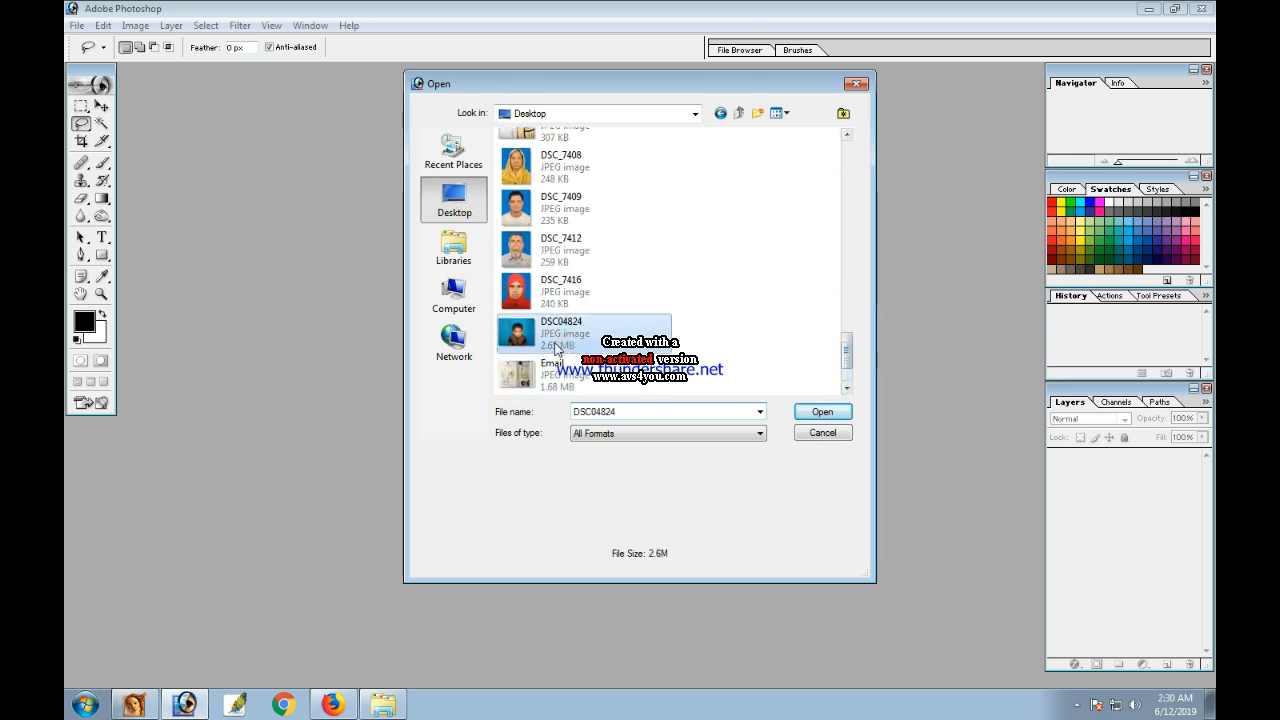
double_click(552, 340)
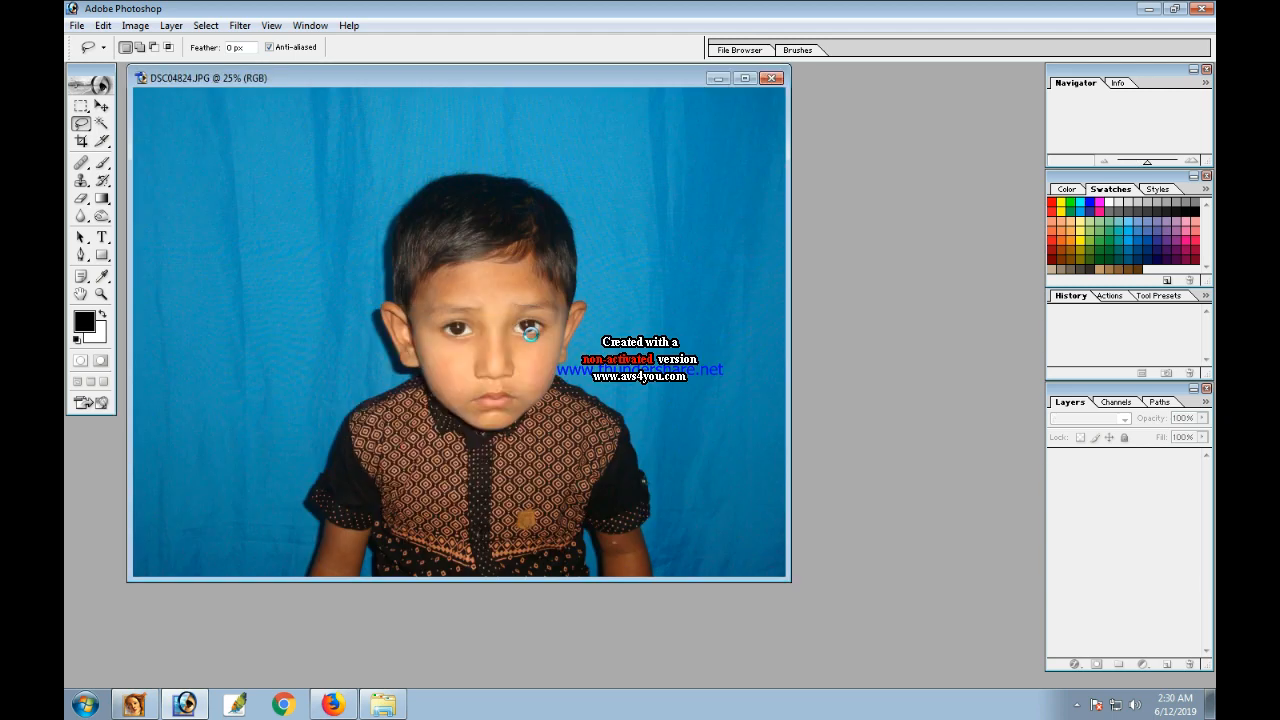
double_click(546, 78)
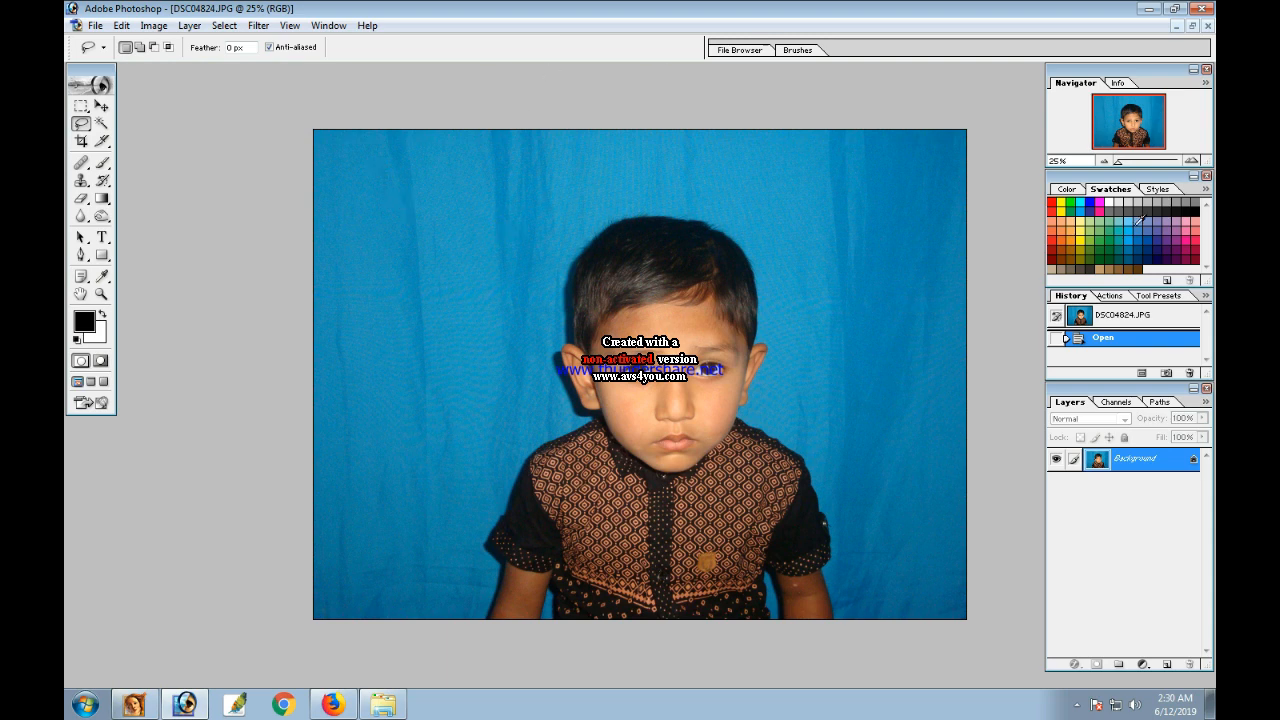
Crop the photo around the boy's head and shoulders to 1.5 in by 1.9 in at 400 pixels/inch.
left_click(81, 141)
left_click(181, 47)
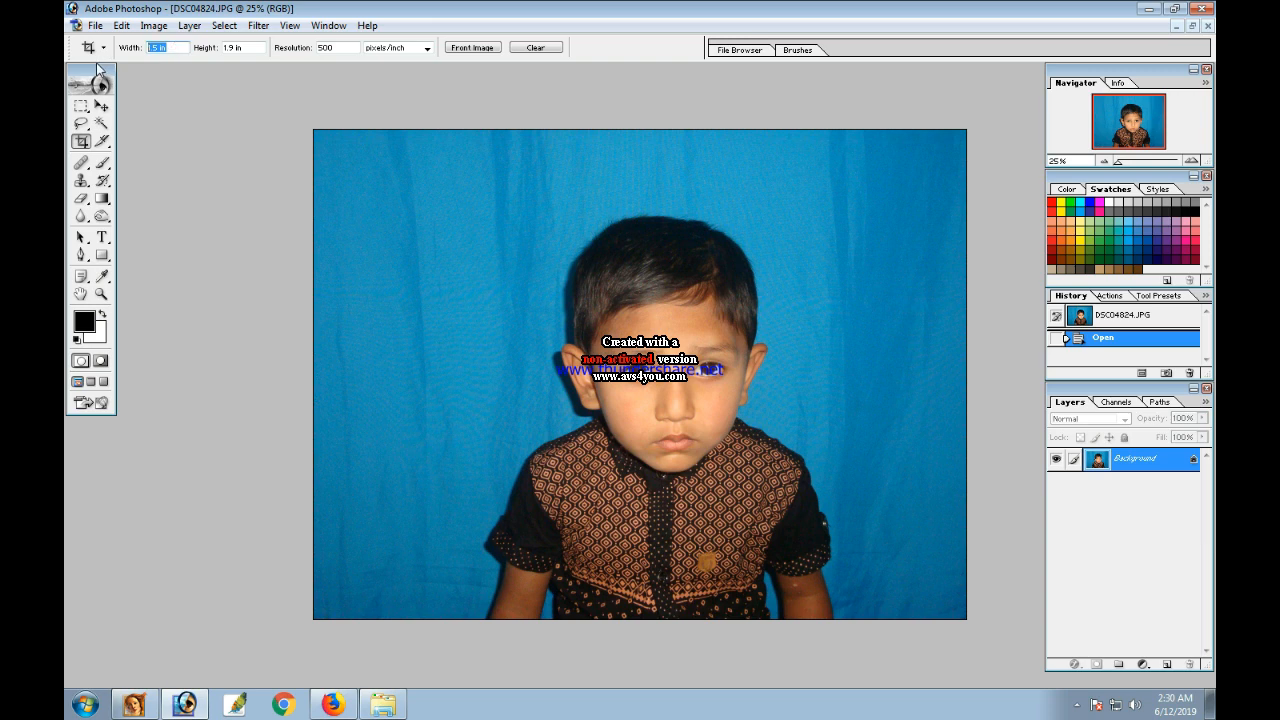
type("1.")
mouse_move(516, 198)
left_mouse_down()
mouse_move(837, 582)
mouse_move(798, 560)
mouse_move(780, 516)
left_mouse_up()
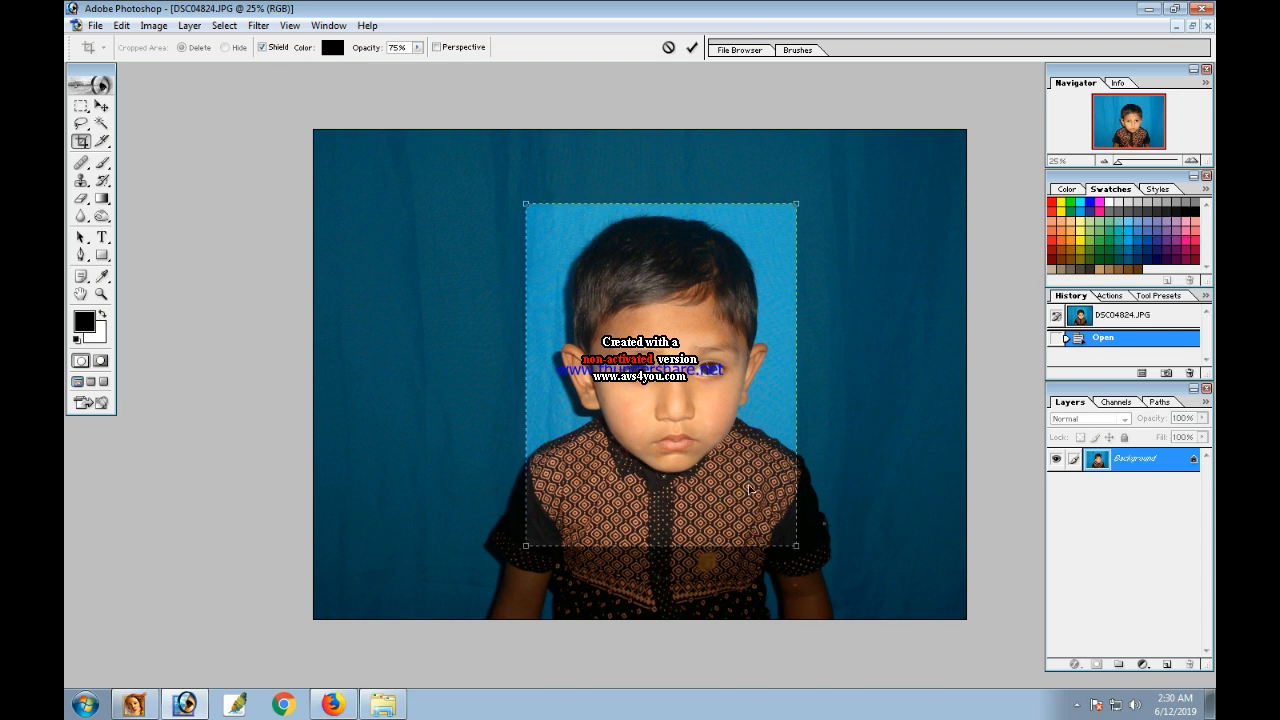
double_click(667, 342)
scroll(730, 361, "up", 2)
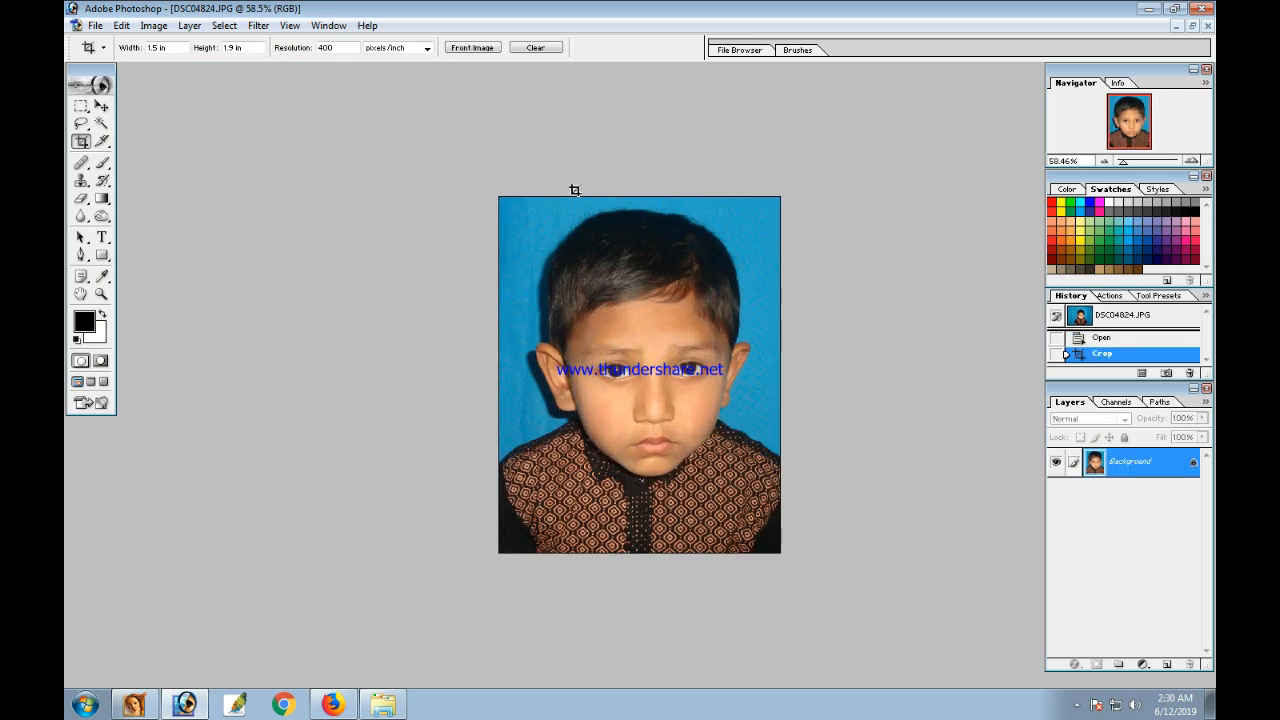
Crop the portrait once more with the crop frame covering the whole image.
left_click_drag(446, 163, 906, 603)
scroll(906, 603, "up", 1)
left_click_drag(817, 591, 814, 593)
key("Return")
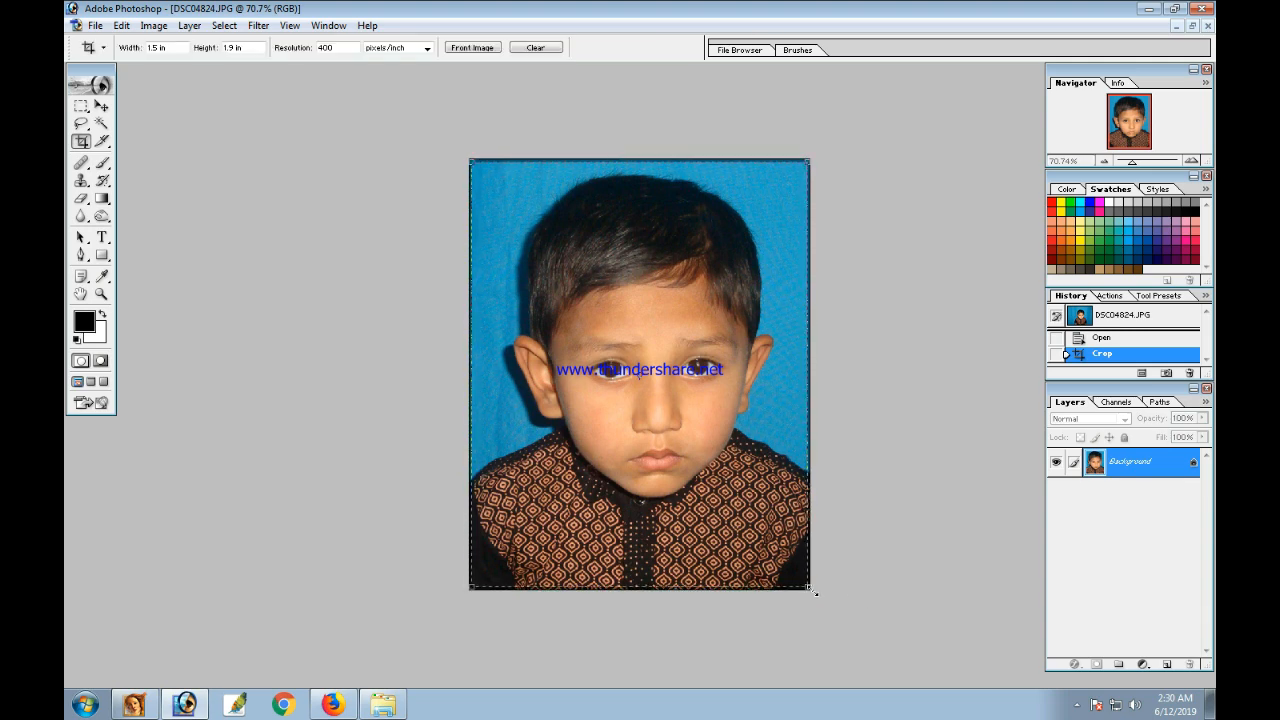
scroll(511, 319, "up", 1)
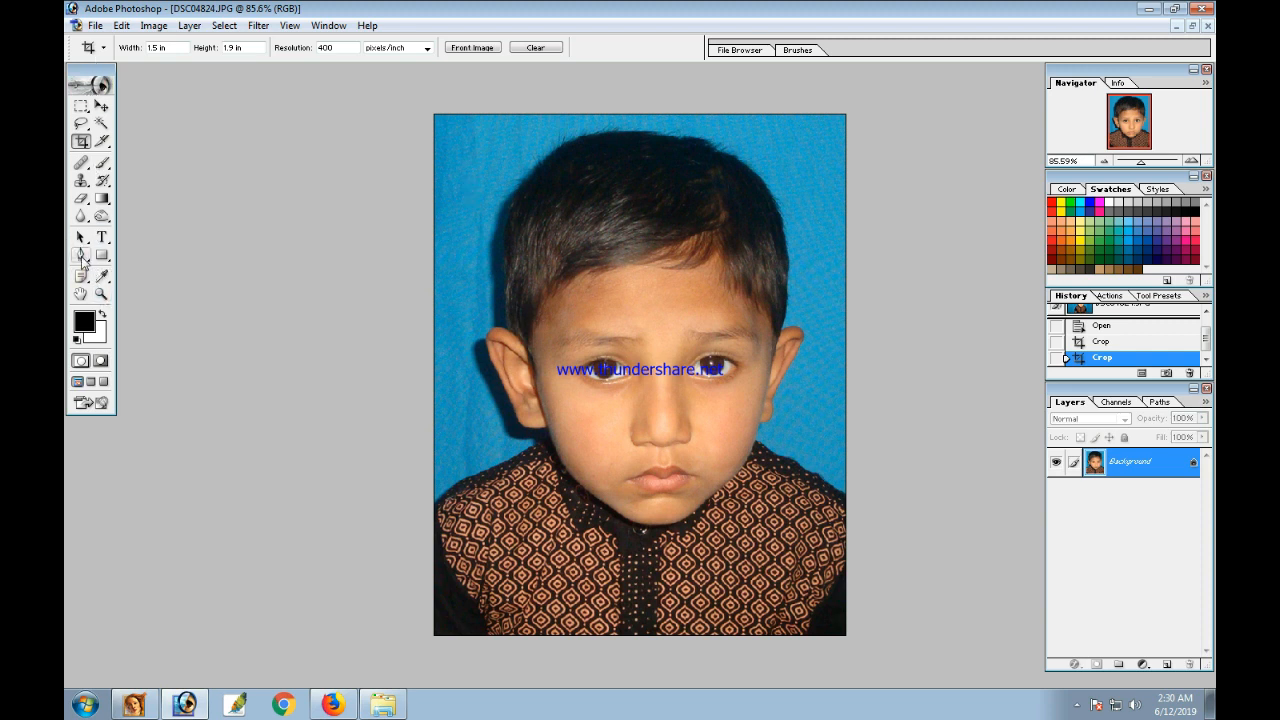
Start a Pen tool path just outside the photo's left edge and trace the shoulder and neck up to the earlobe.
left_click(81, 255)
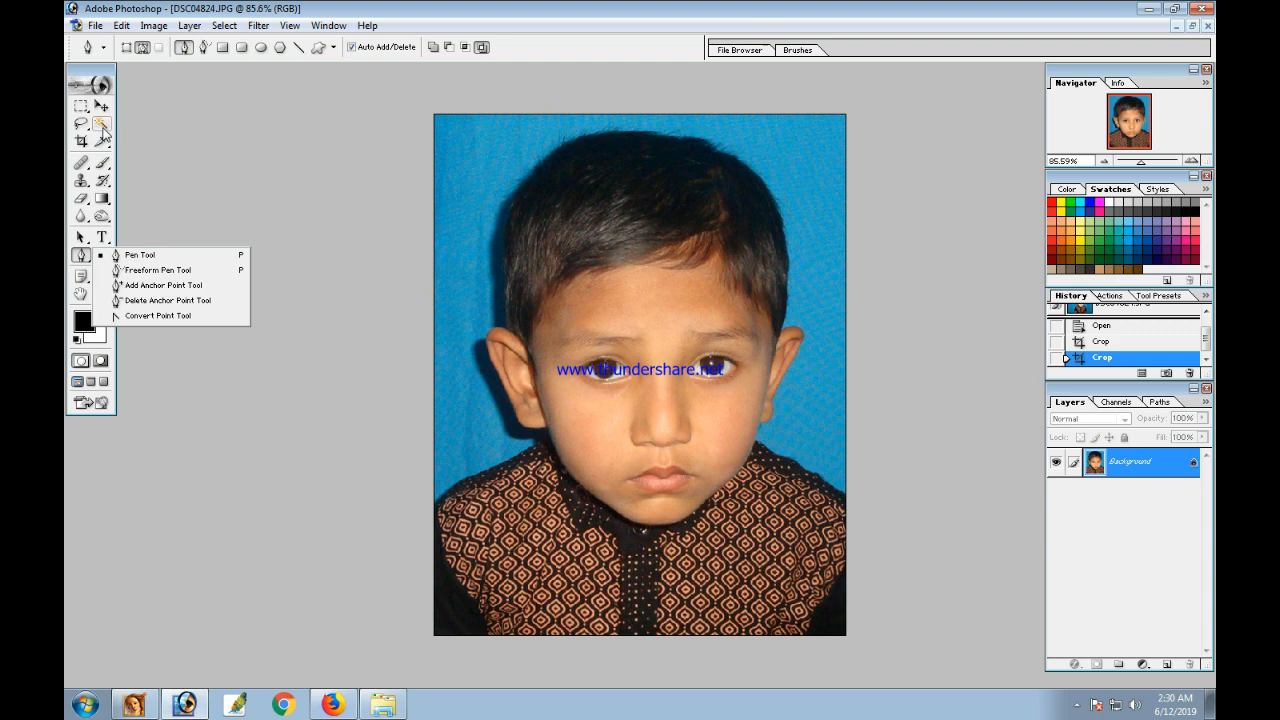
left_click(172, 257)
left_click(427, 523)
key("ctrl+plus")
key("ctrl+plus")
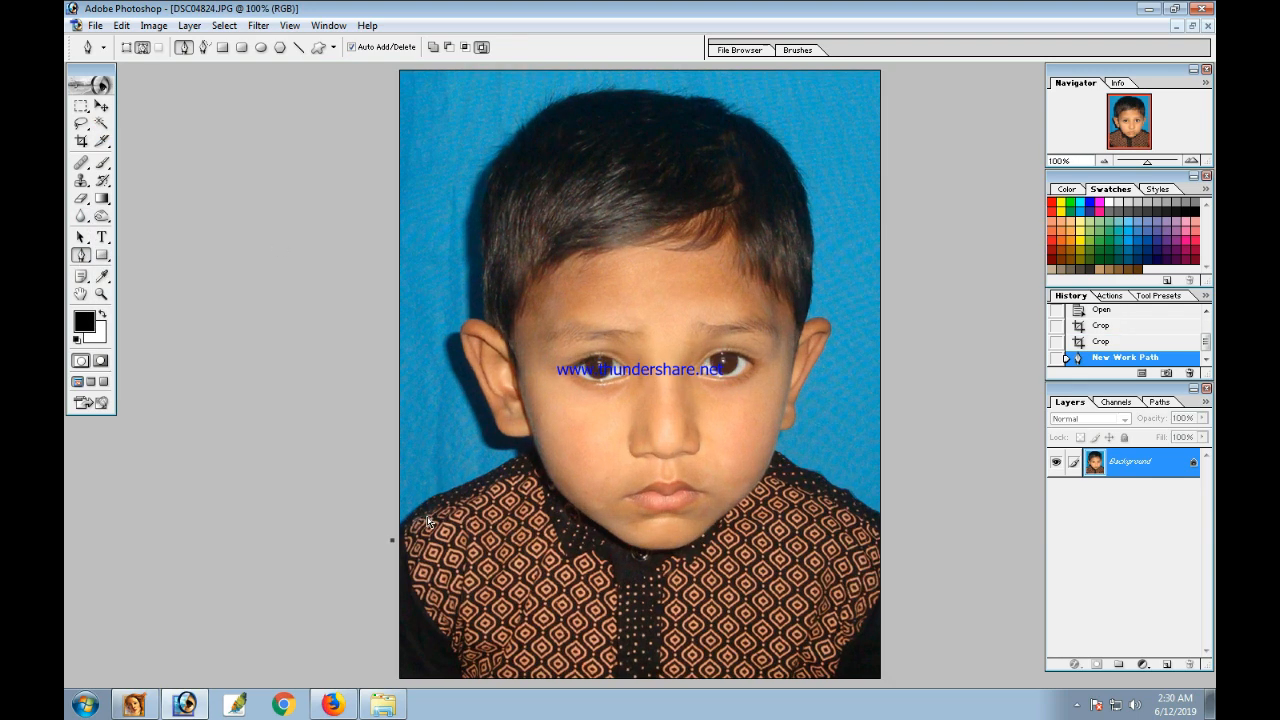
scroll(286, 346, "down", 3)
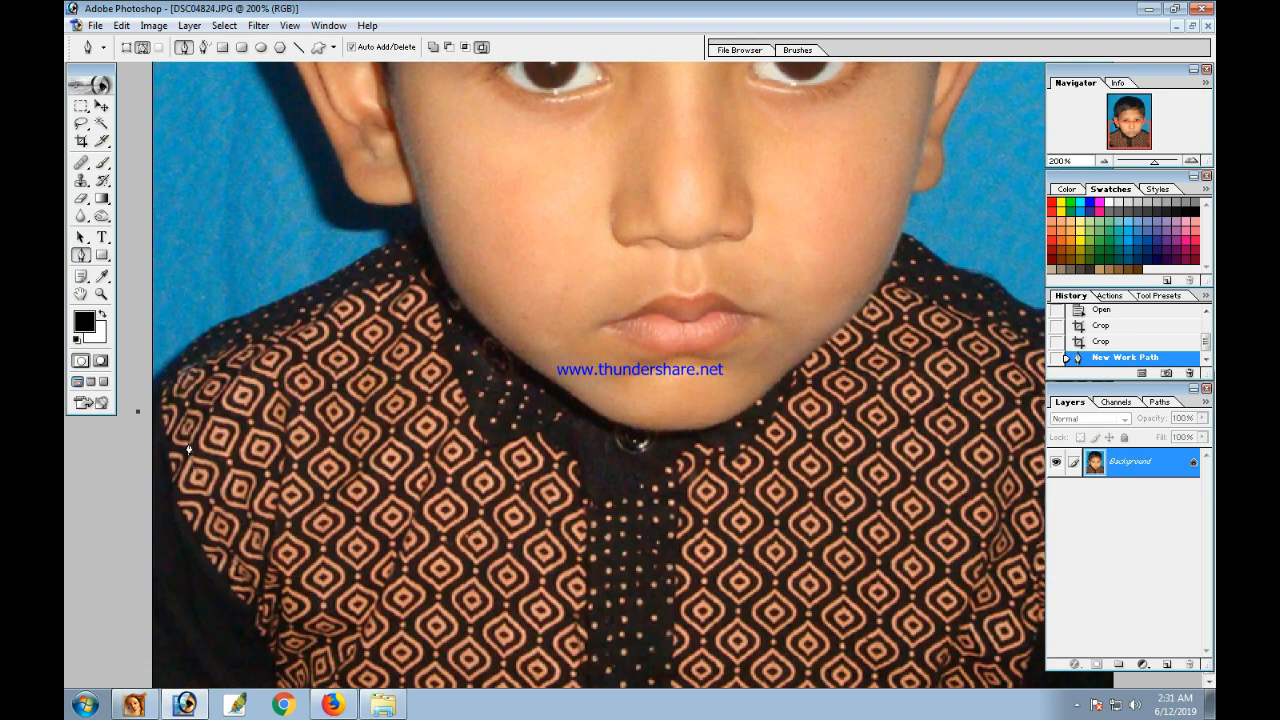
left_click(284, 296)
key("ctrl+plus")
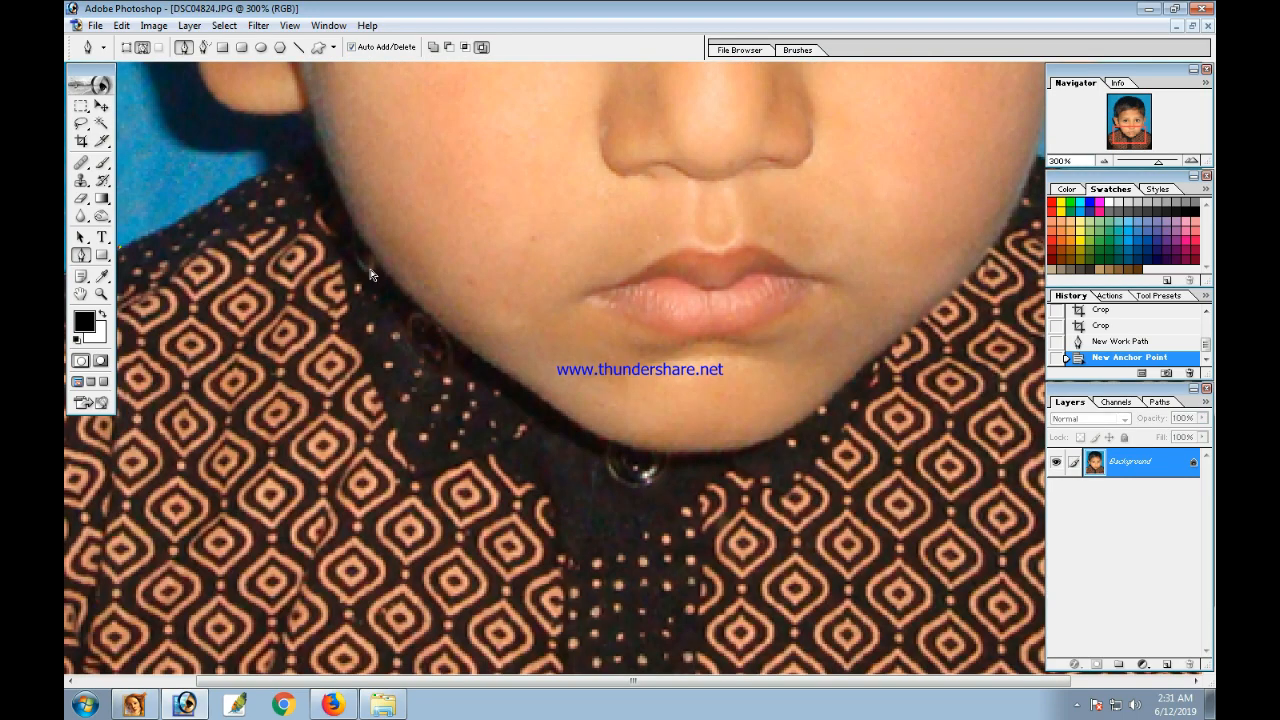
left_click_drag(303, 224, 386, 383)
left_click(361, 339)
left_click(430, 324)
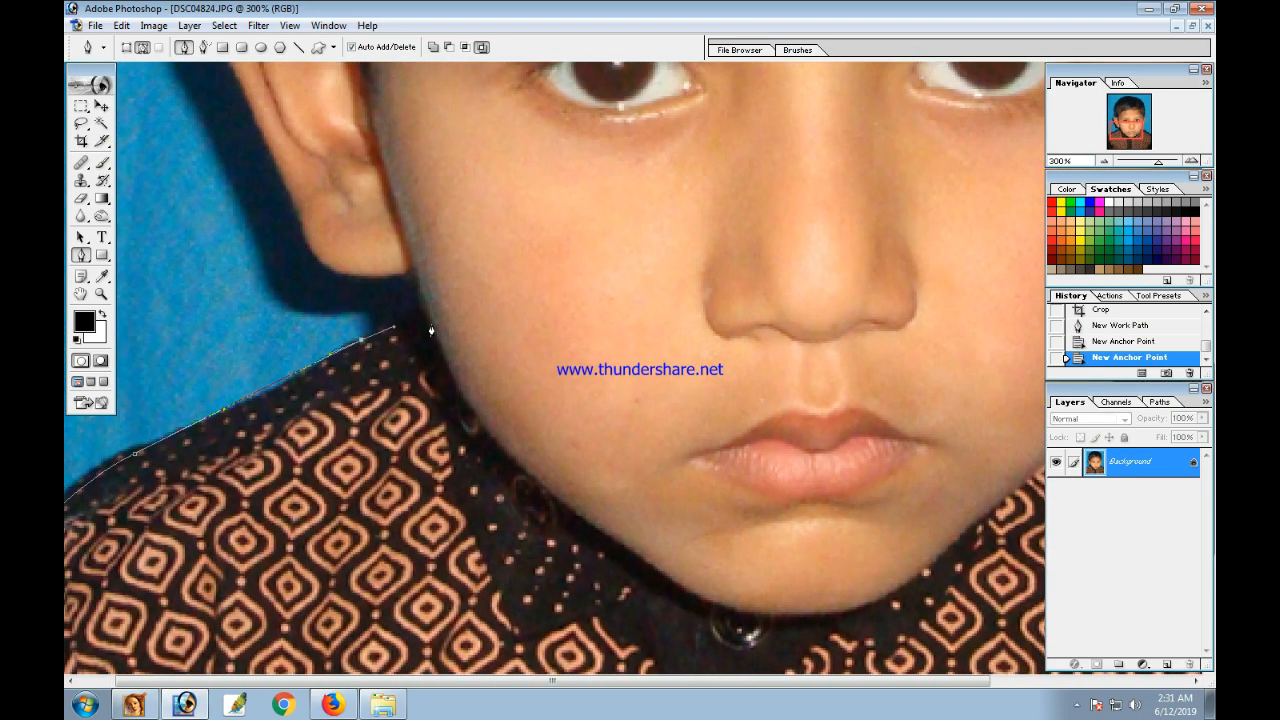
left_click(413, 273)
Continue the path around the earlobe and up the outer edge of the ear on the photo's left side.
left_click_drag(353, 267, 375, 430)
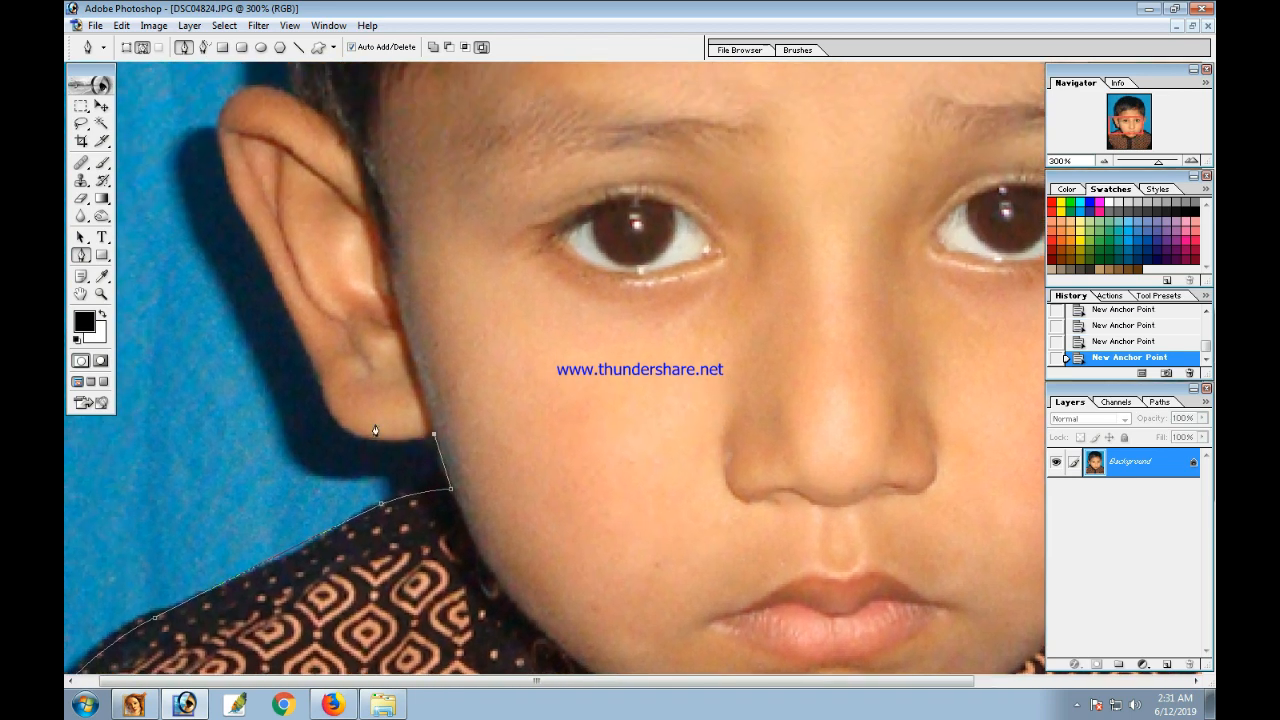
left_click_drag(320, 380, 280, 289)
left_click_drag(255, 168, 282, 378)
left_click_drag(248, 330, 260, 270)
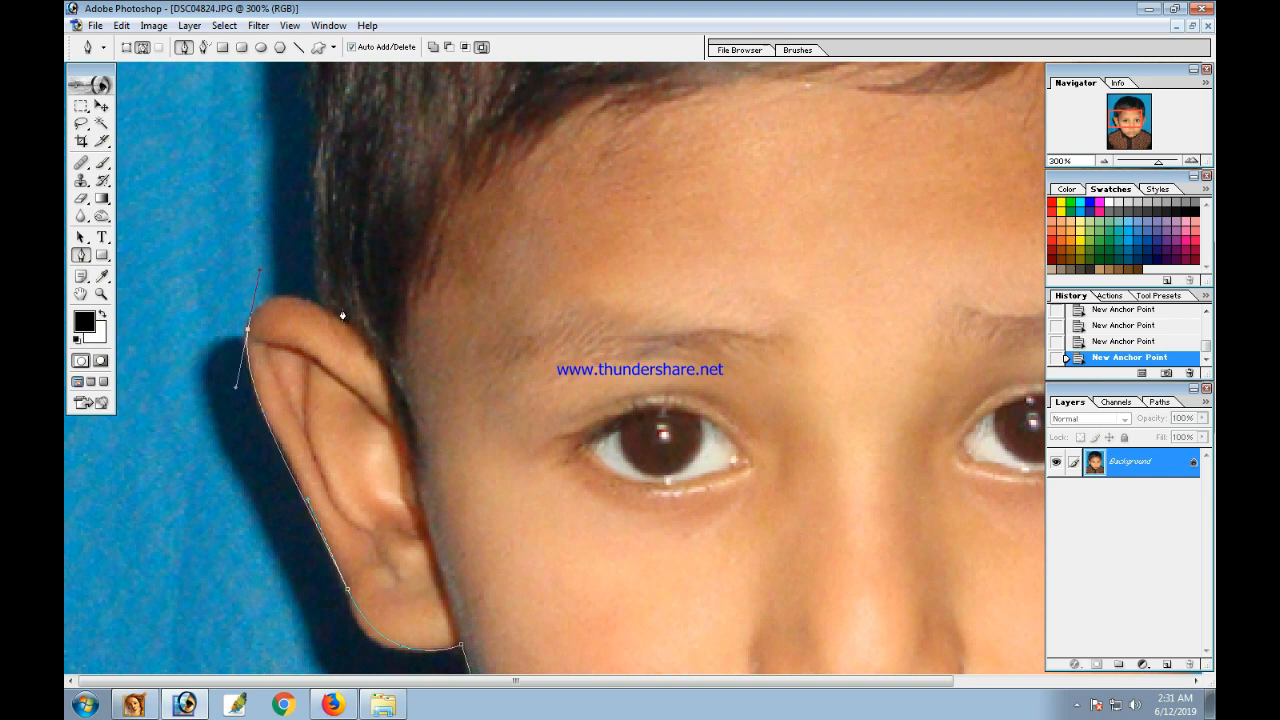
Extend the path over the top of the ear and up the left side of the hair.
scroll(329, 277, "up", 6)
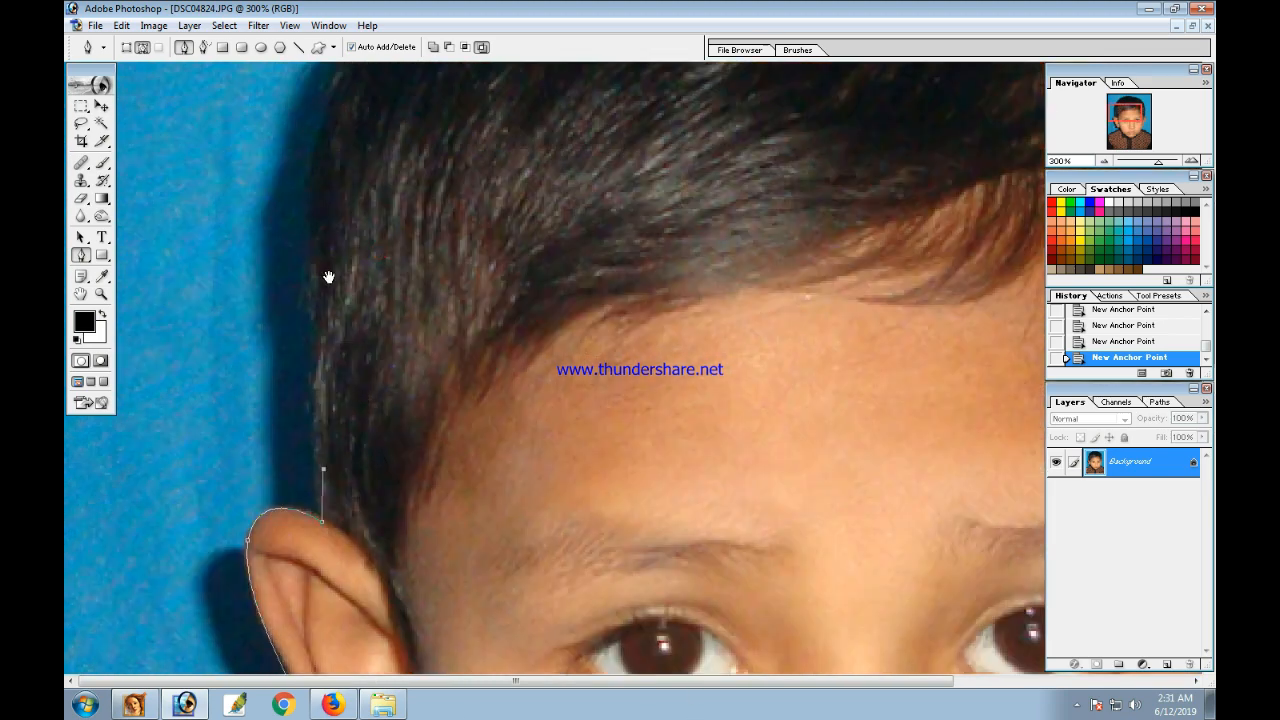
left_click_drag(312, 270, 338, 158)
scroll(338, 158, "up", 4)
scroll(374, 329, "right", 3)
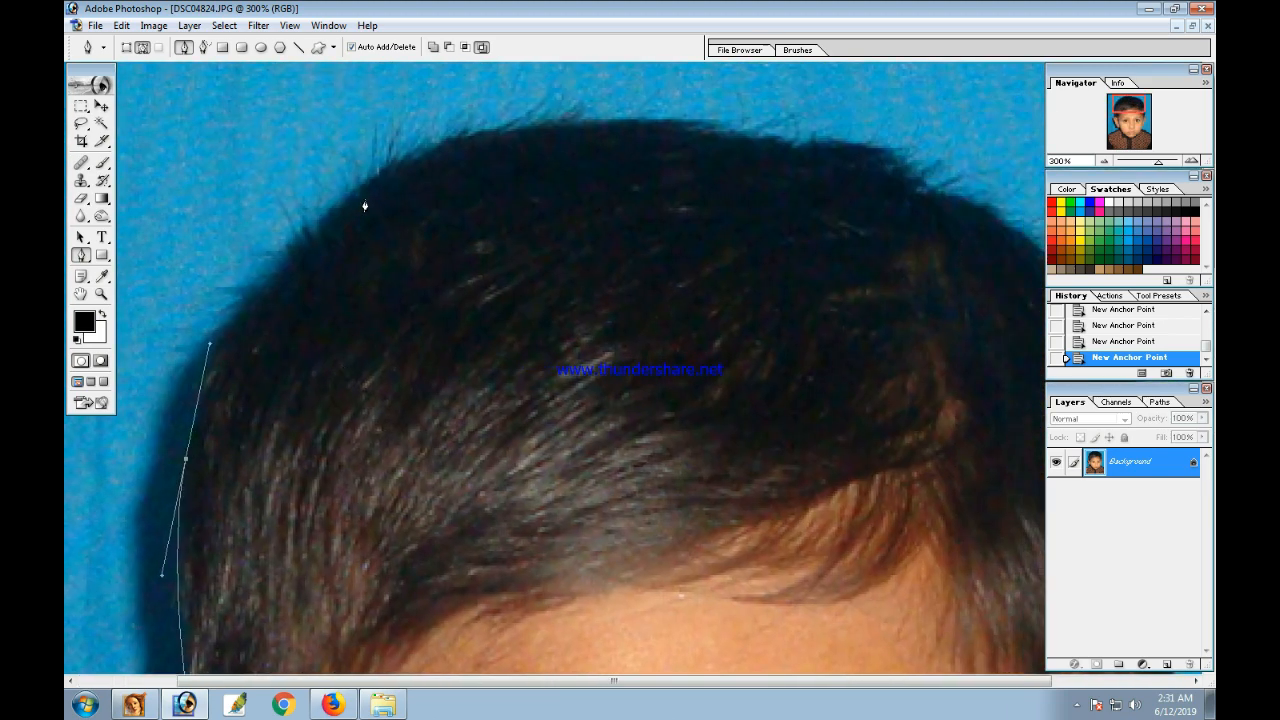
Trace the path along the upper edge of the hair across the crown.
left_click_drag(335, 209, 763, 134)
left_click(380, 197)
key("ctrl+z")
left_click(440, 163)
key("ctrl+z")
left_click(516, 151)
left_click(623, 131)
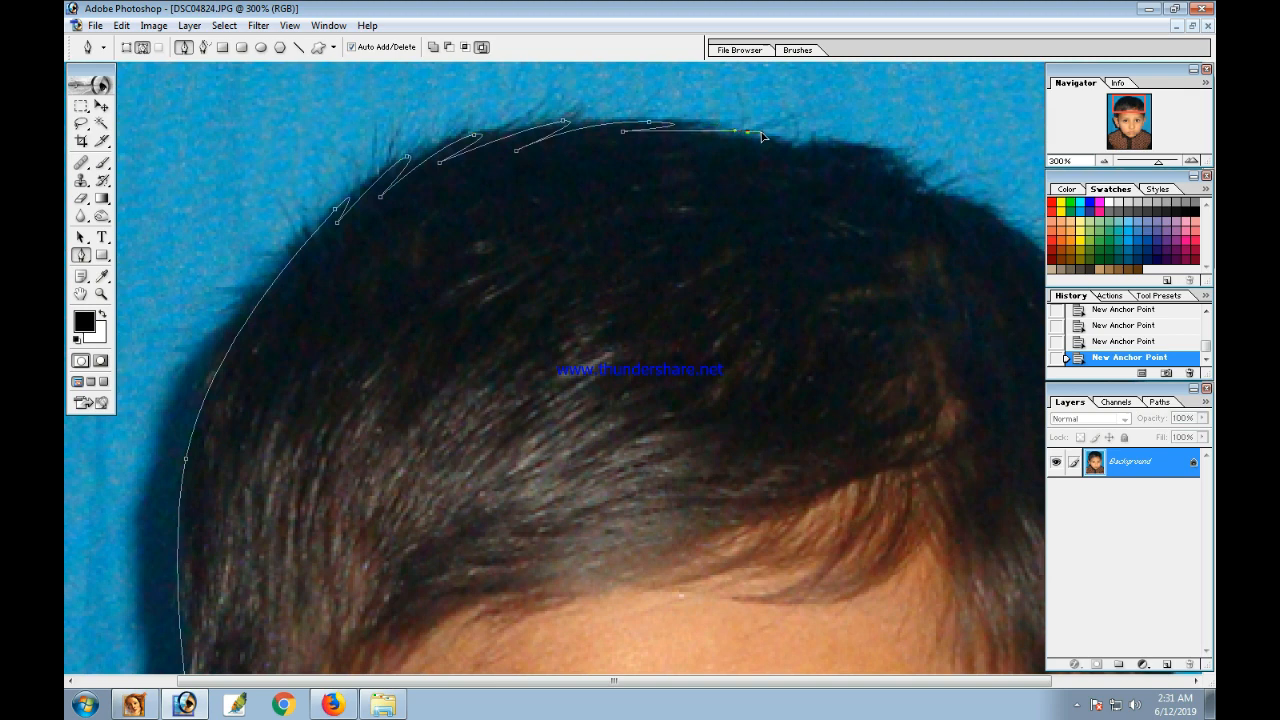
left_click(739, 142)
left_click_drag(855, 161, 757, 172)
left_click(623, 153)
left_click(692, 180)
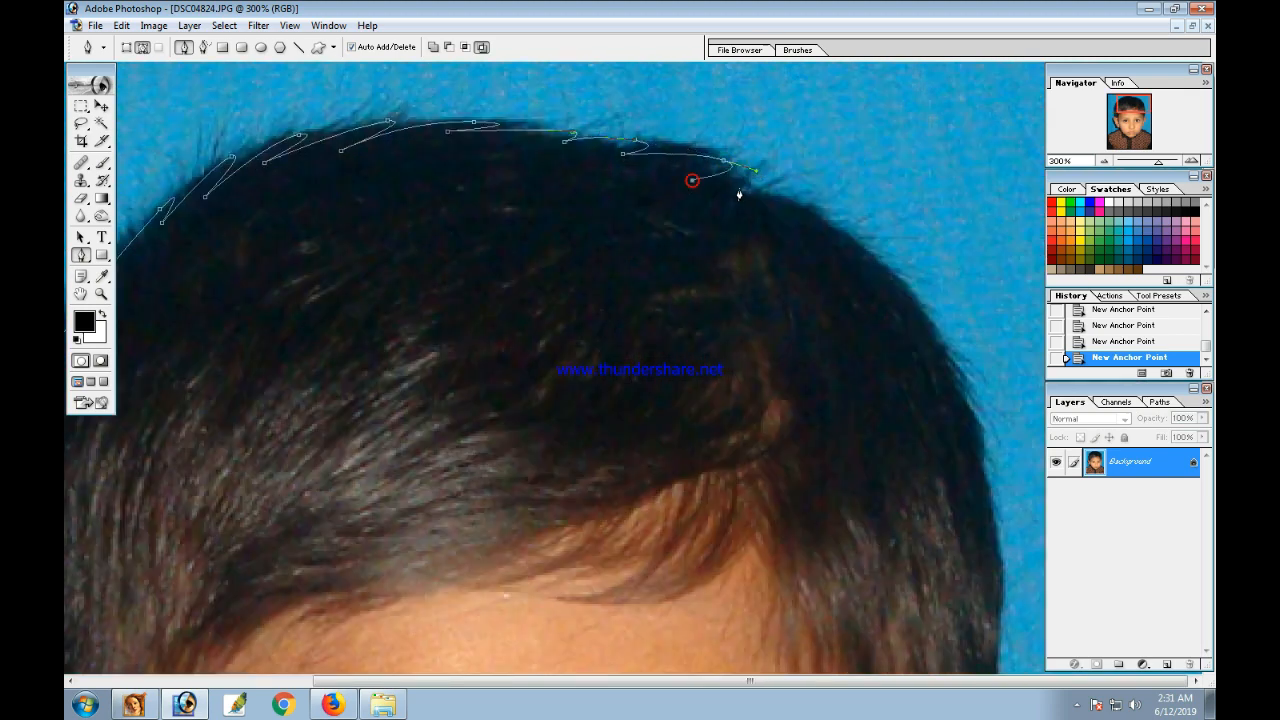
Continue the path down the right side of the hair toward the other ear, replacing one misplaced anchor point.
left_click(747, 190)
left_click_drag(896, 278, 936, 340)
key("ctrl+z")
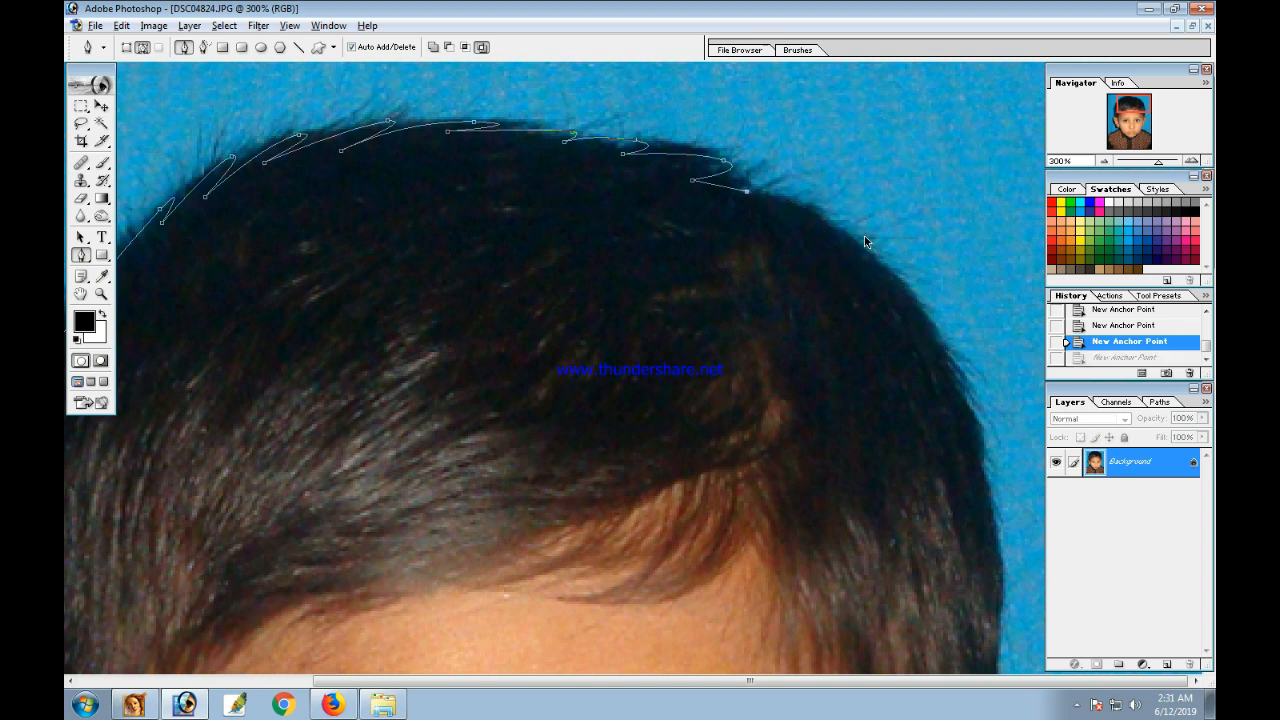
left_click_drag(861, 249, 883, 269)
left_click(801, 226)
left_click_drag(938, 346, 977, 431)
left_click_drag(970, 635, 997, 553)
left_click(976, 564)
Hide the palettes and trace the outer edge of the ear on the photo's right side down to its lobe.
key("Tab")
left_click_drag(1013, 600, 1052, 345)
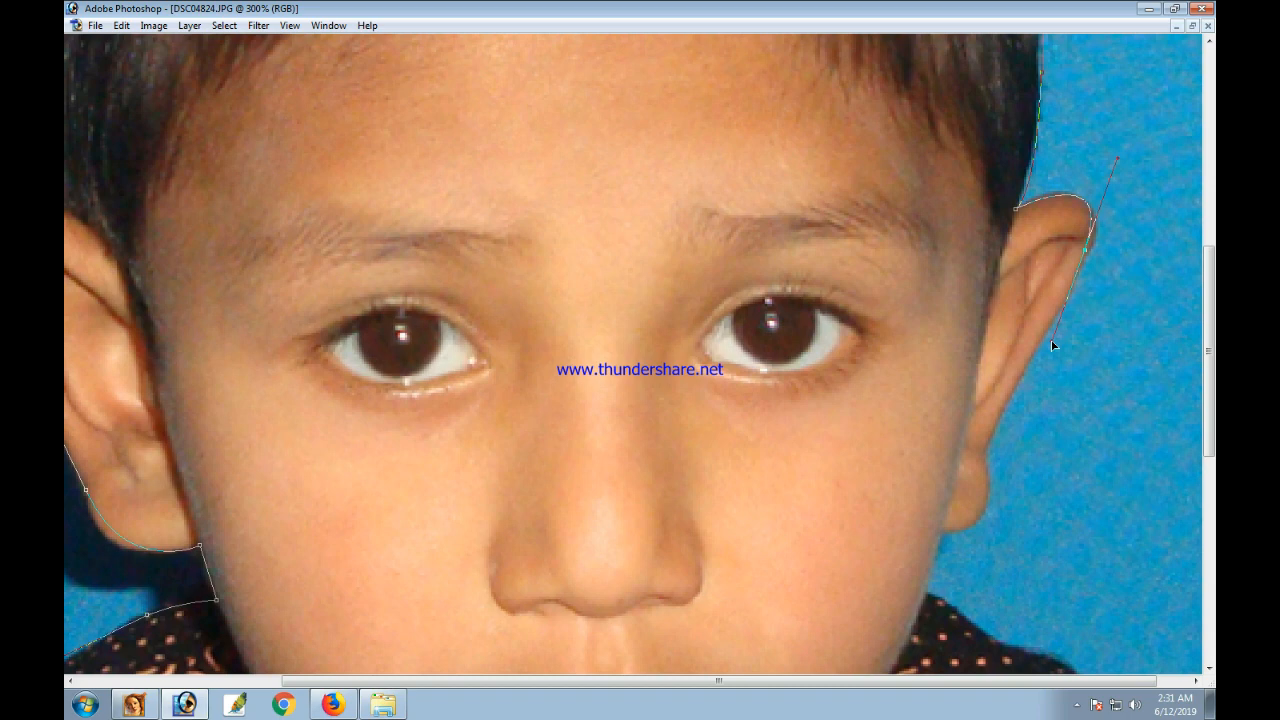
left_click_drag(994, 420, 993, 268)
left_click(986, 459)
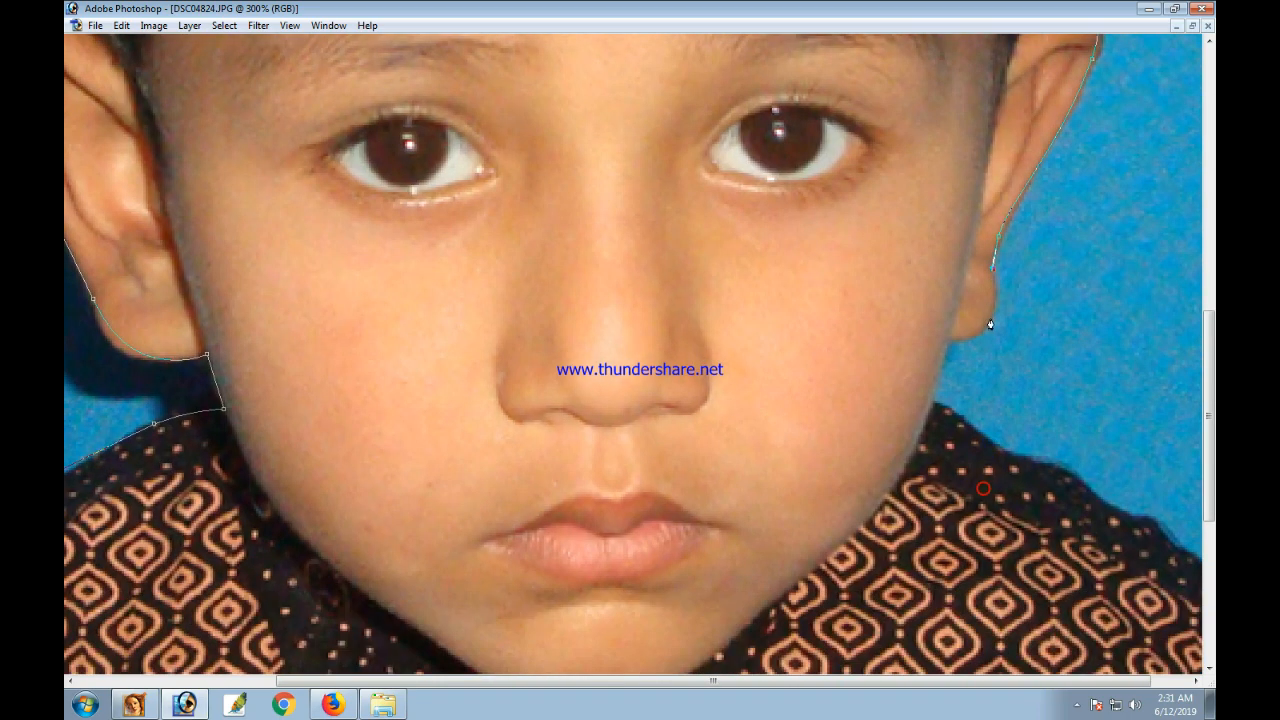
left_click_drag(987, 322, 972, 341)
left_click(948, 337)
Extend the path down the neck and onto the shoulder on the photo's right side.
left_click_drag(933, 408, 887, 201)
left_click(947, 237)
left_click(975, 252)
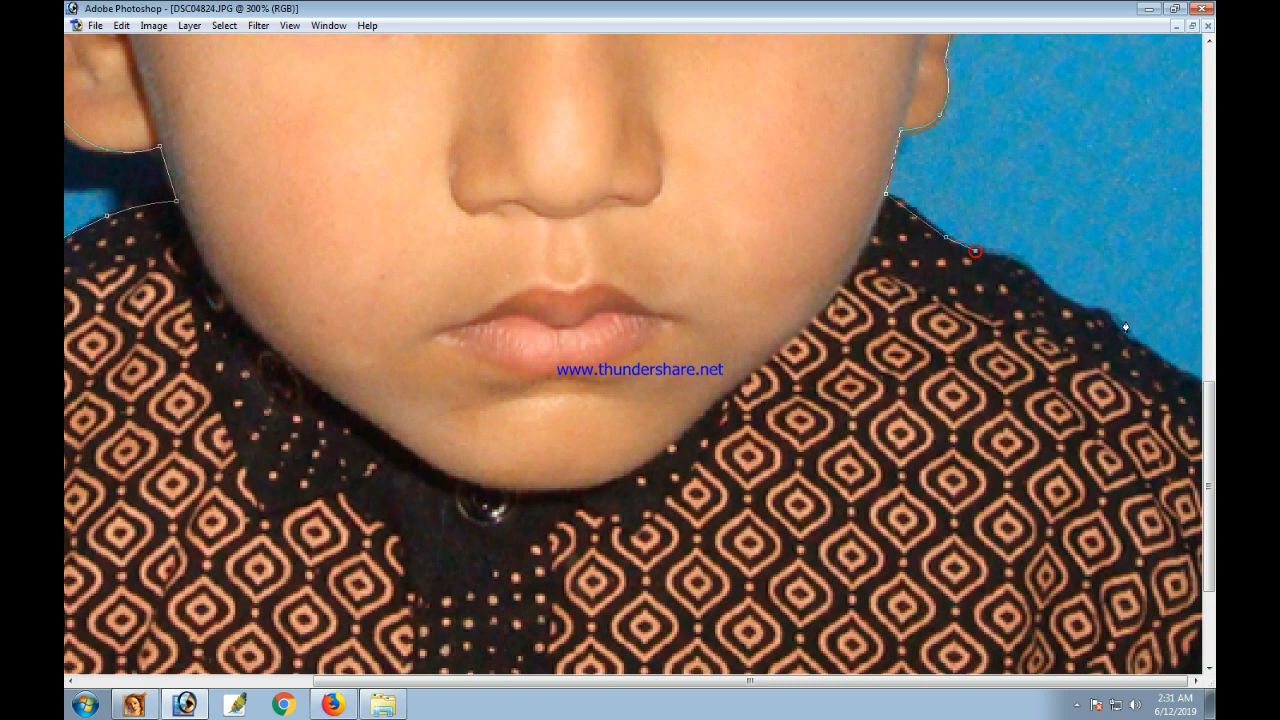
Run the path around the outside of the canvas above the photo and close it at its starting point.
key("ctrl+minus")
key("ctrl+minus")
key("ctrl+minus")
key("ctrl+minus")
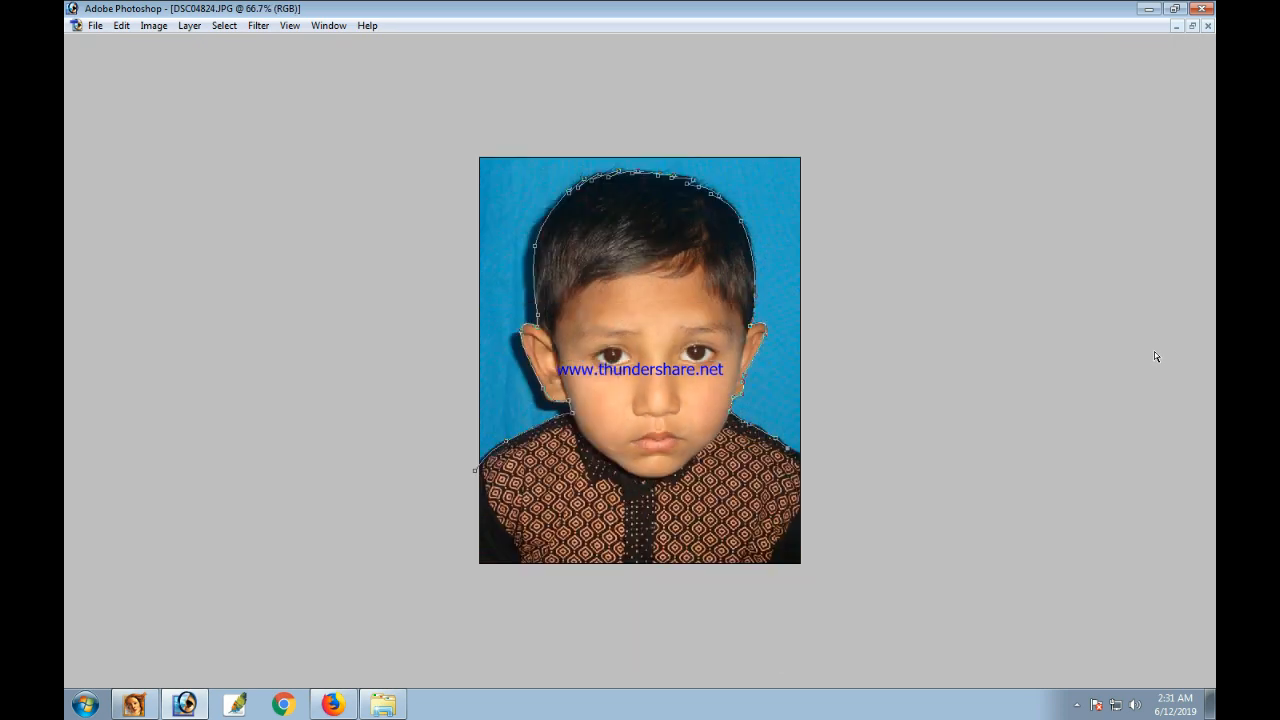
left_click_drag(960, 297, 934, 249)
left_click_drag(863, 149, 817, 125)
left_click_drag(669, 75, 557, 90)
left_click_drag(351, 170, 293, 229)
left_click_drag(279, 285, 280, 338)
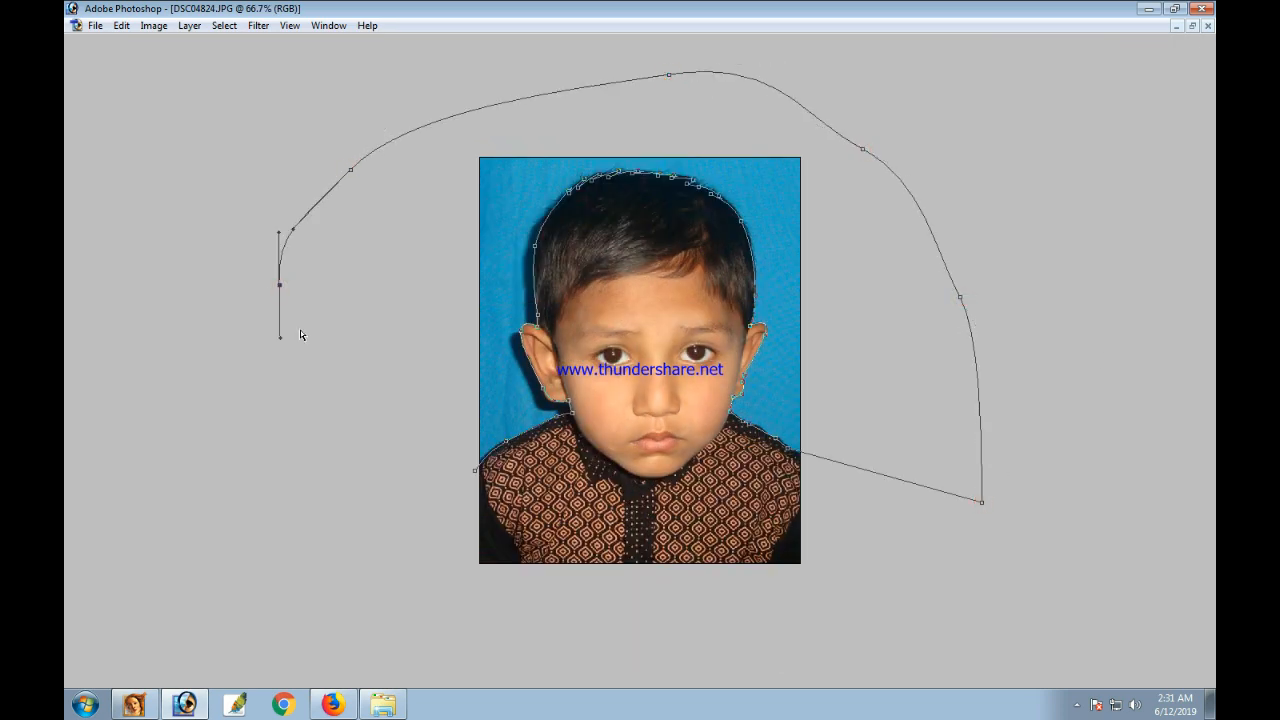
left_click(475, 472)
Convert the closed path into a selection of the background and feather it.
key("ctrl+Return")
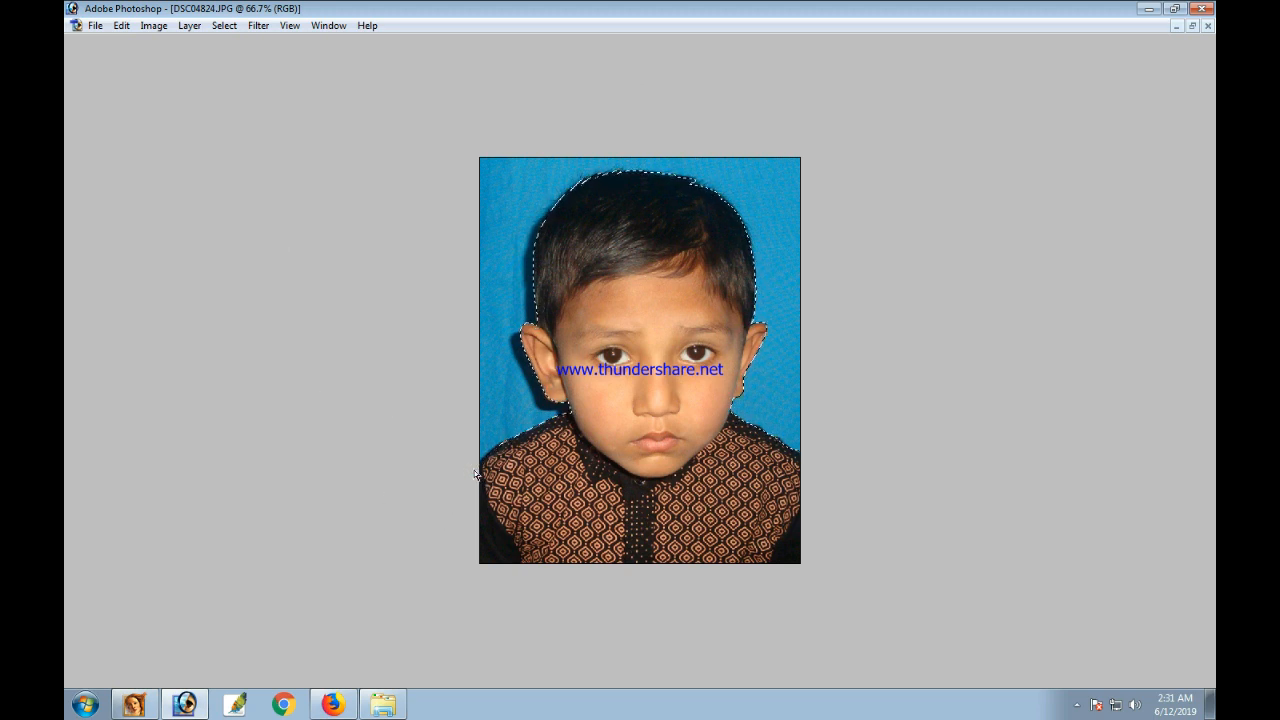
key("ctrl+alt+d")
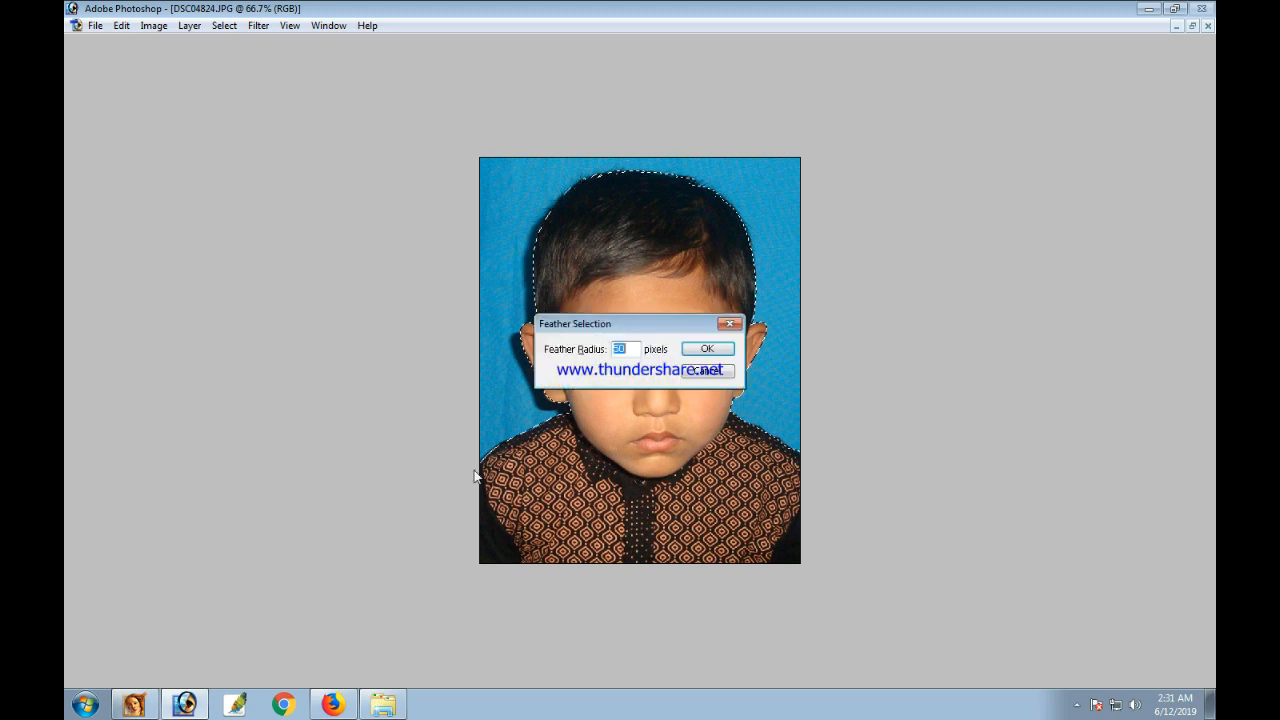
key("Return")
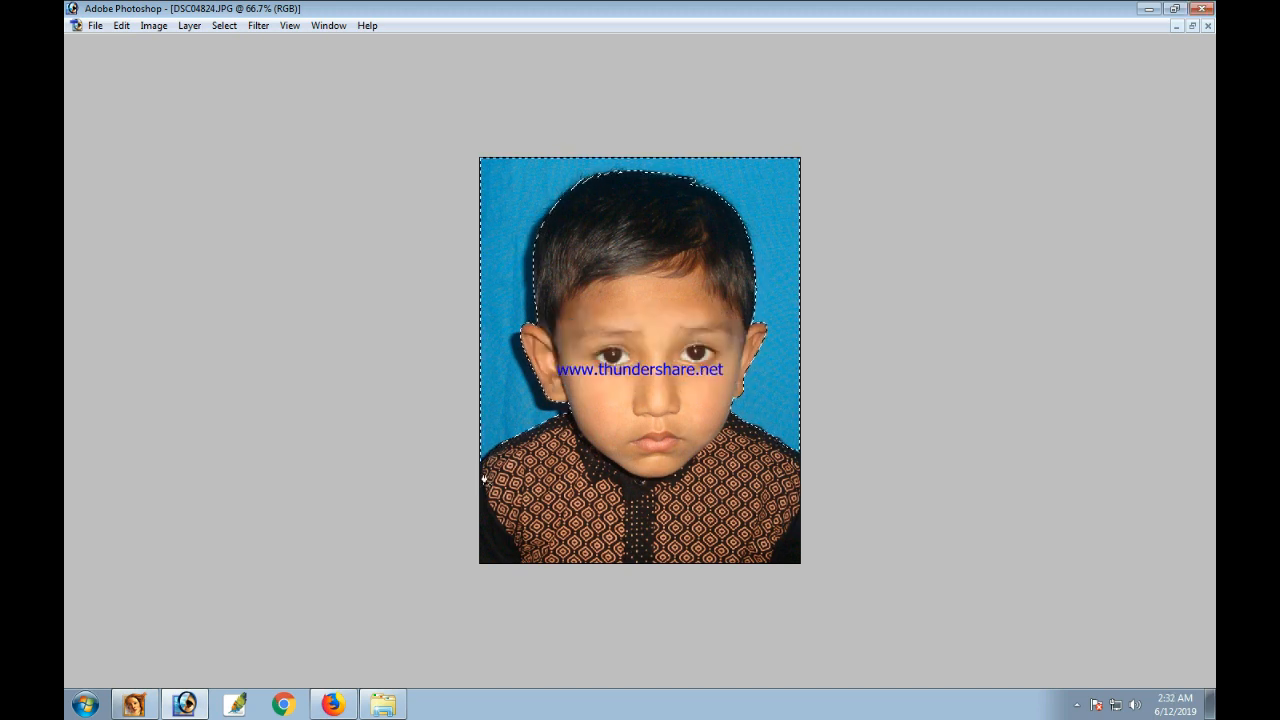
Show the palettes again, set the foreground color to white, and clear the selected blue backdrop to white.
key("Tab")
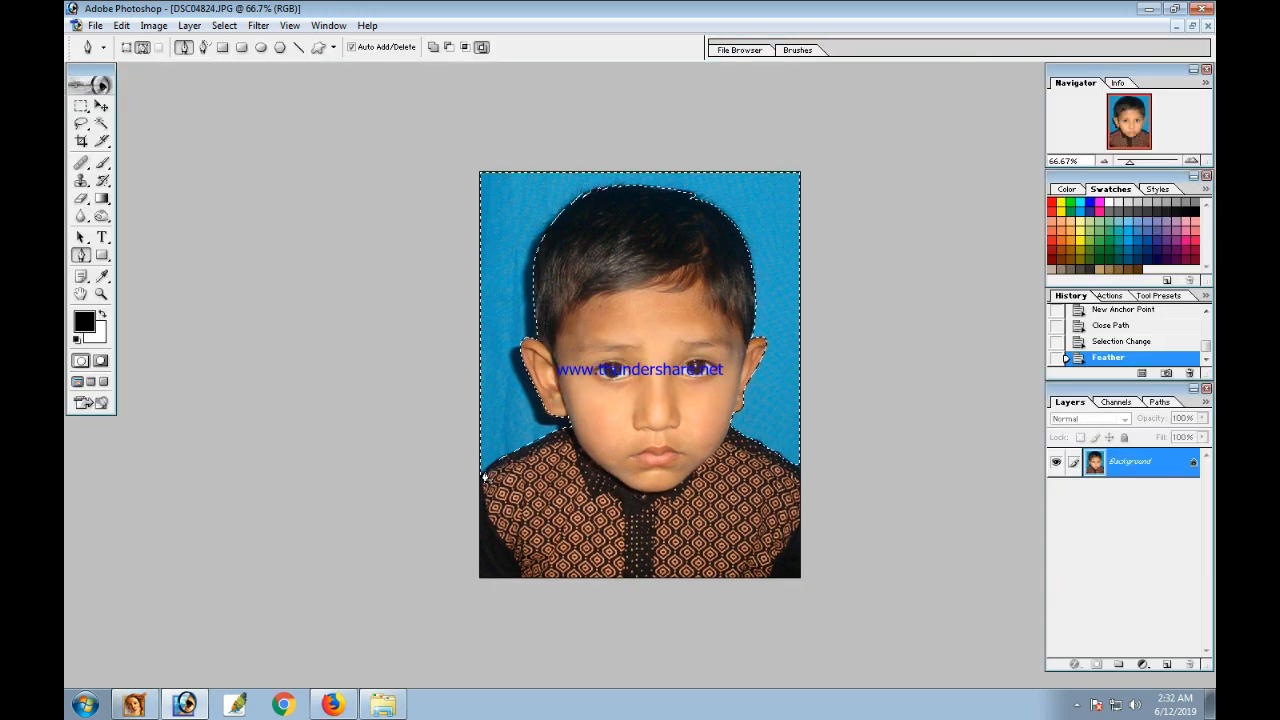
left_click(1136, 240)
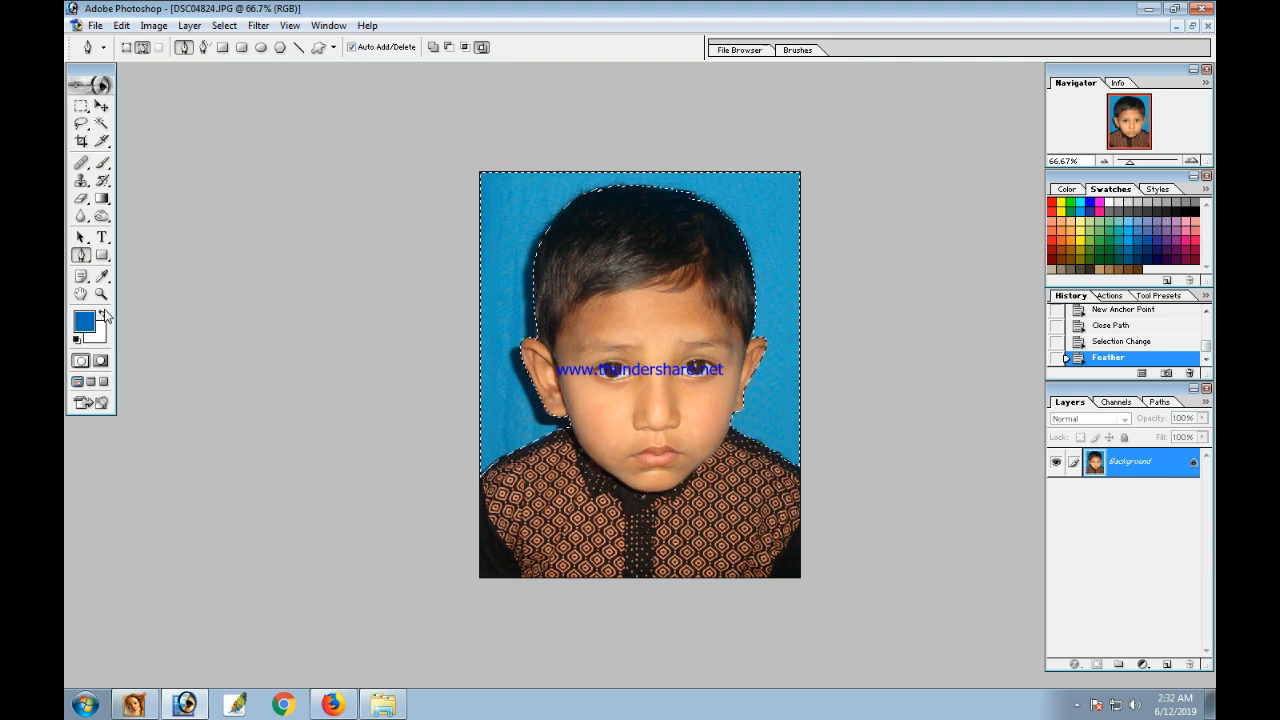
left_click(1107, 201)
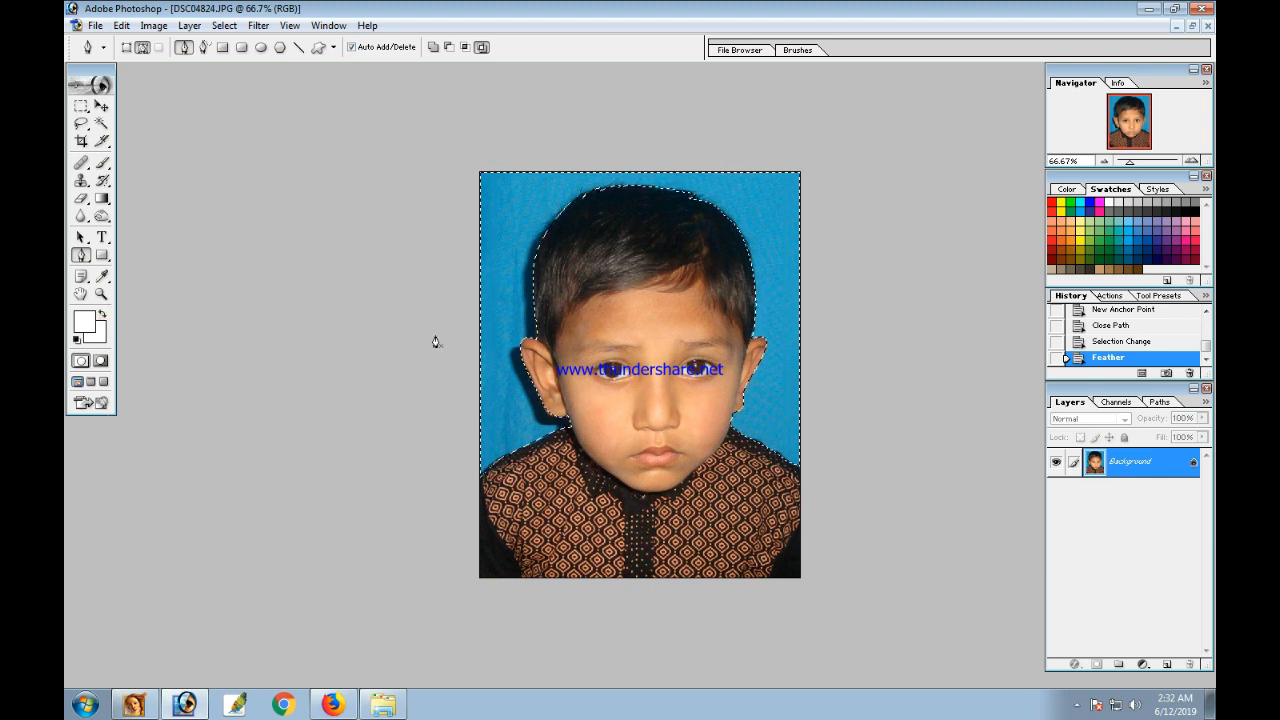
key("Delete")
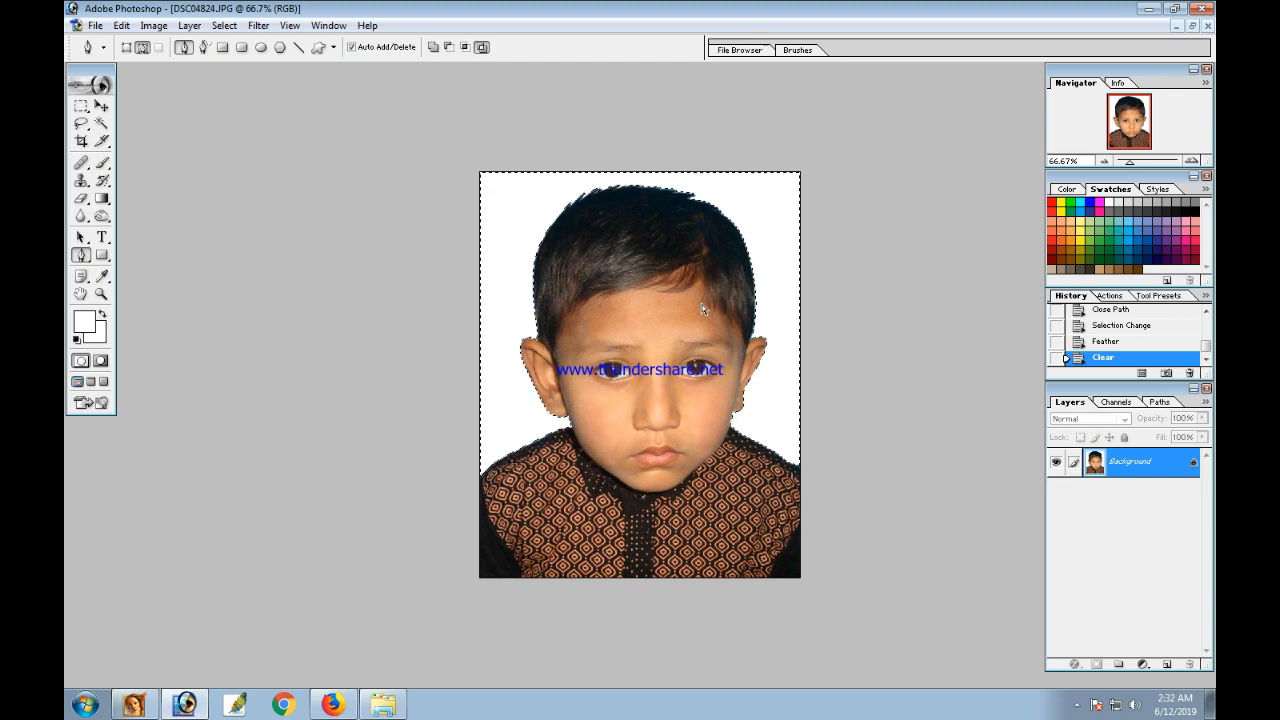
Deselect the cleared background and retouch the forehead skin with the Clone Stamp at 30% opacity.
key("ctrl+d")
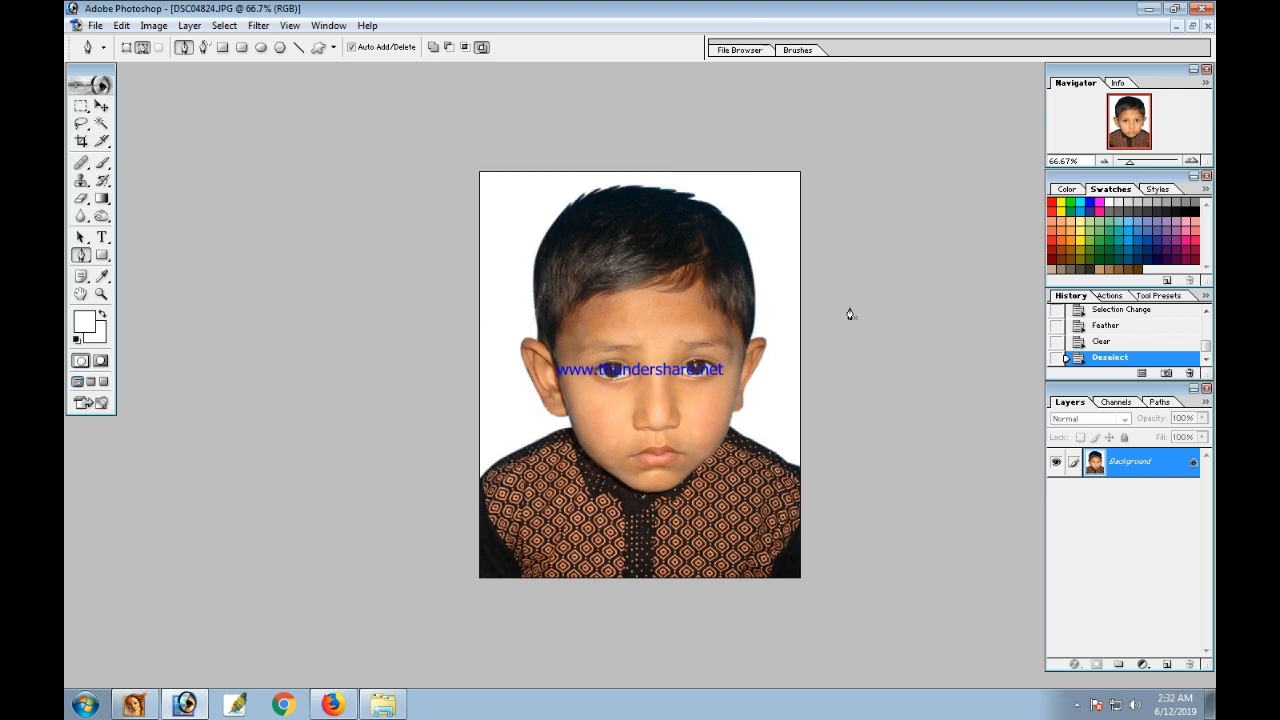
scroll(588, 352, "up", 4)
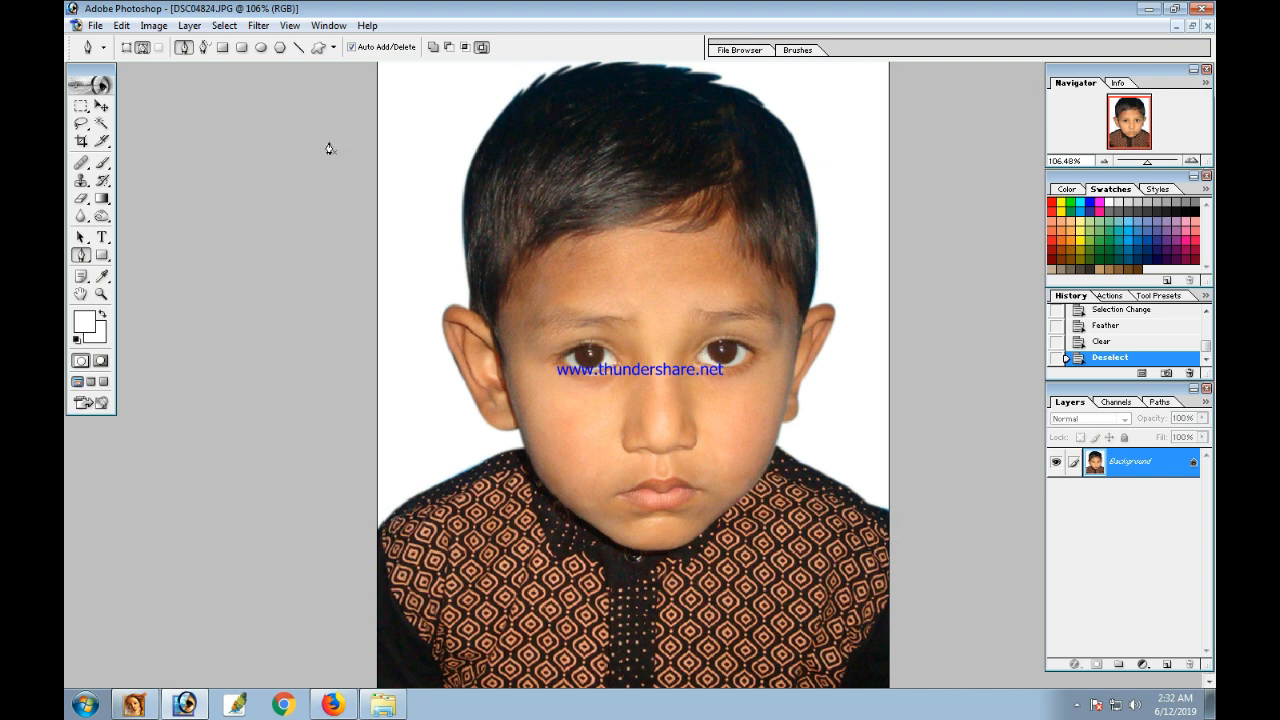
scroll(646, 257, "up", 1)
key("s")
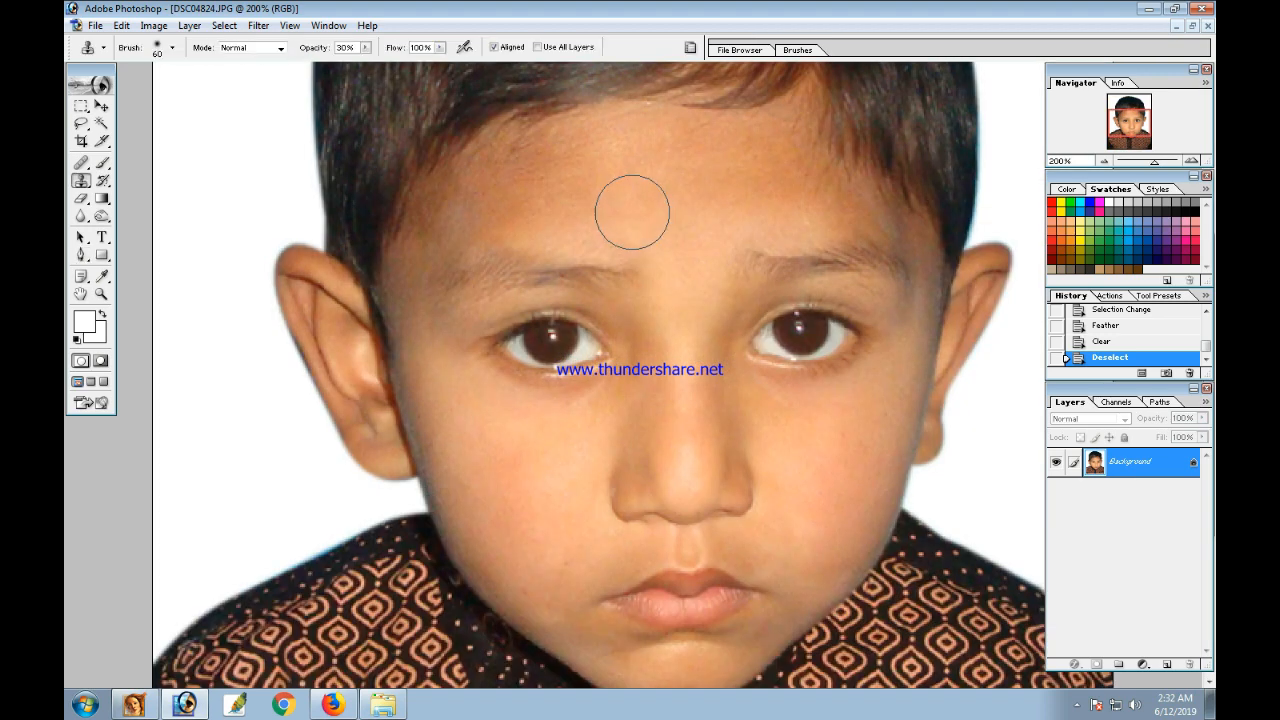
left_click(639, 205)
left_click(664, 186)
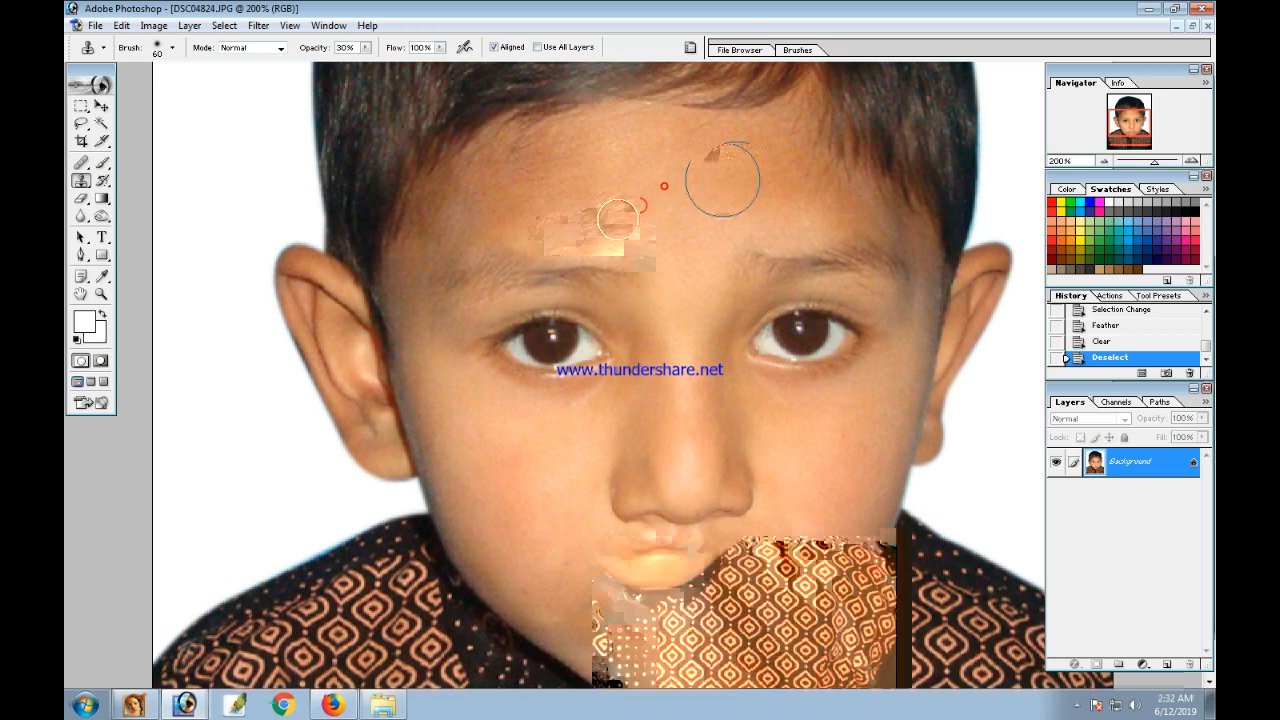
Smooth the portrait with the Noiseware Professional filter, using Full (stronger noise) and a luminance noise level of +2.
key("v")
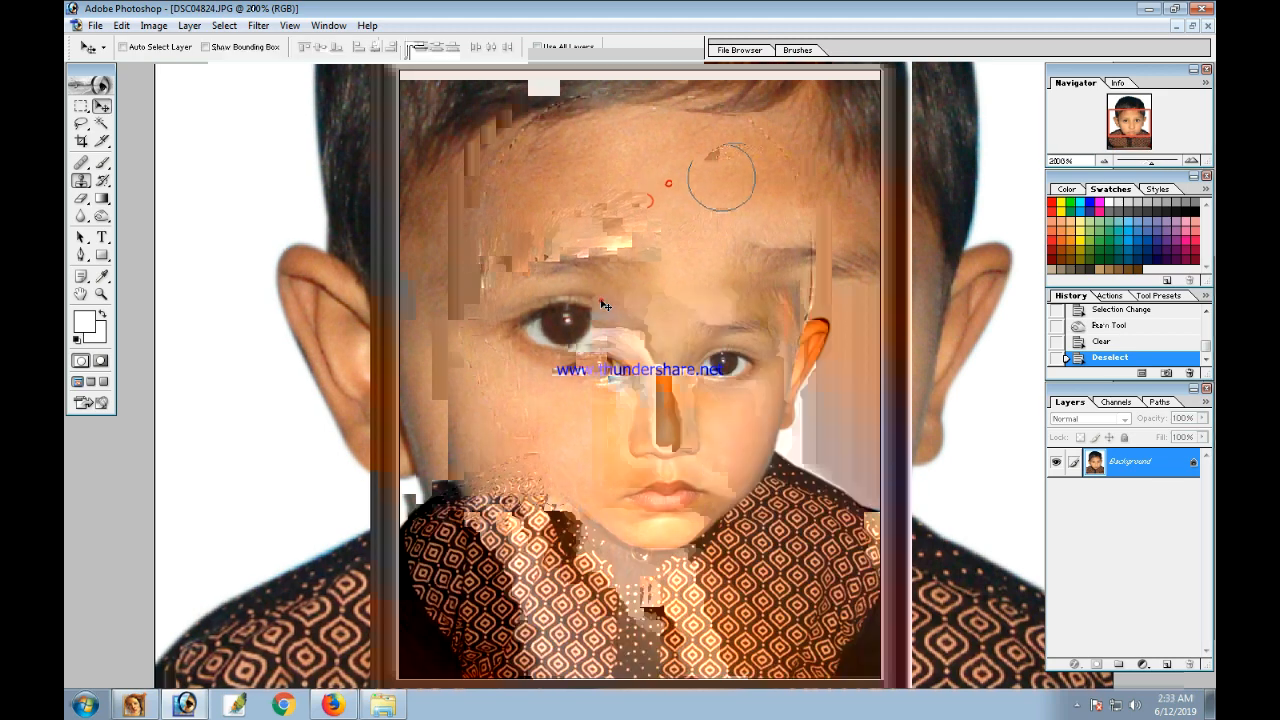
left_click(253, 27)
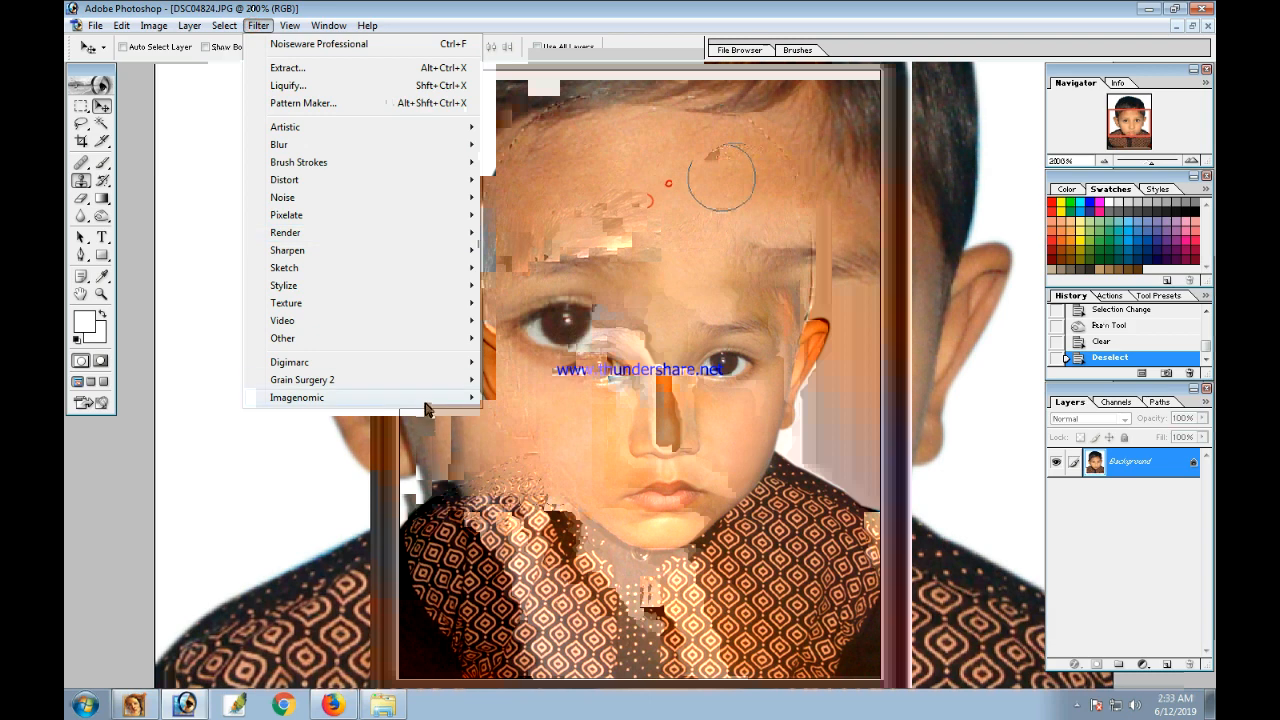
mouse_move(428, 402)
left_click(545, 397)
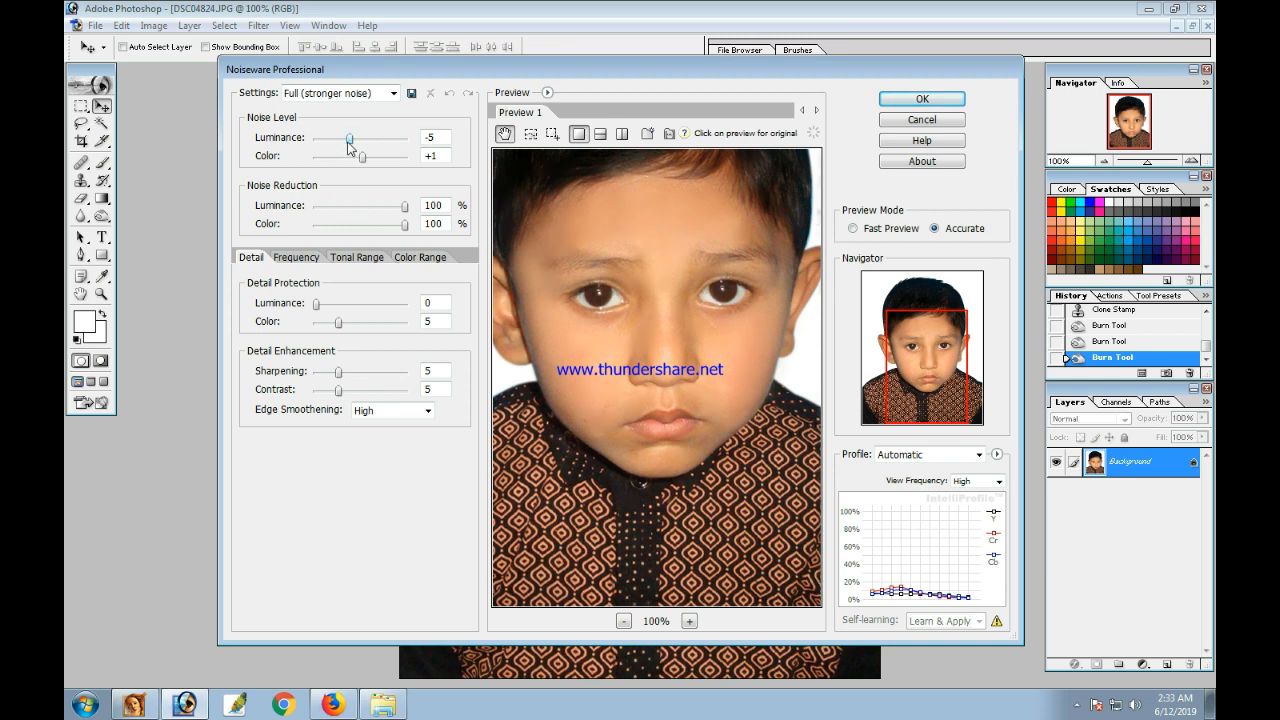
left_click_drag(349, 138, 367, 139)
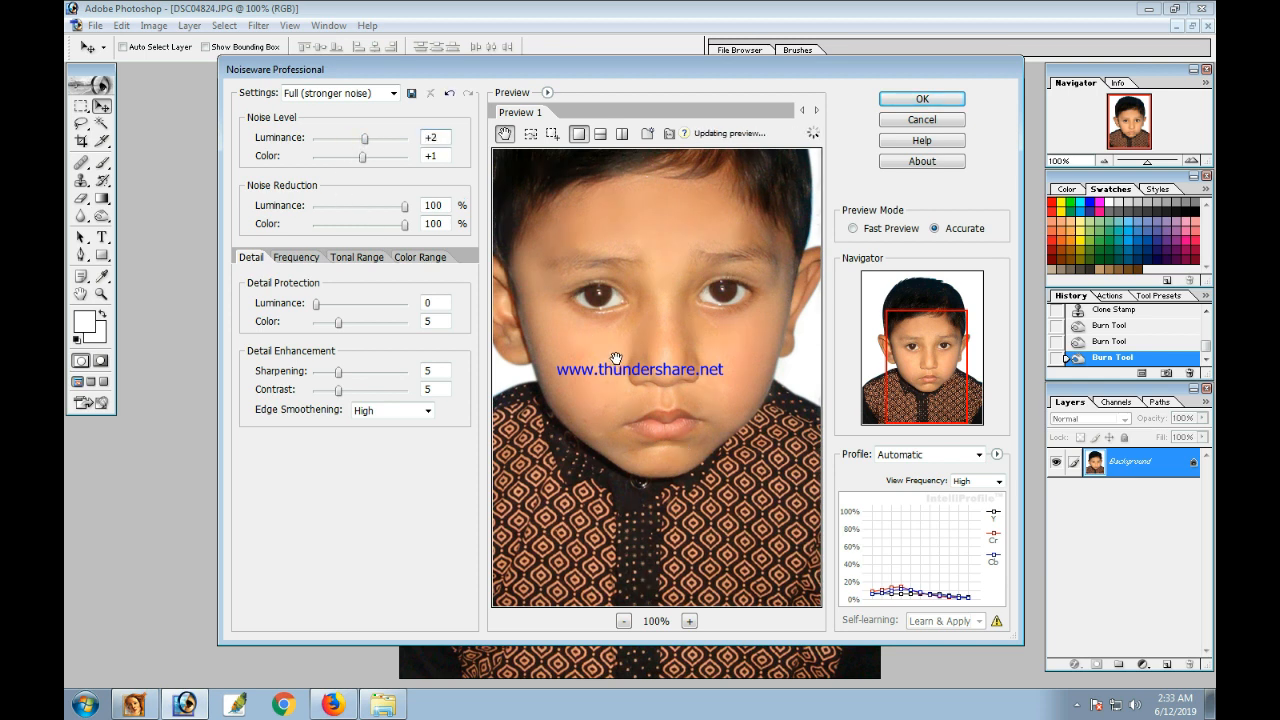
left_click_drag(665, 380, 658, 406)
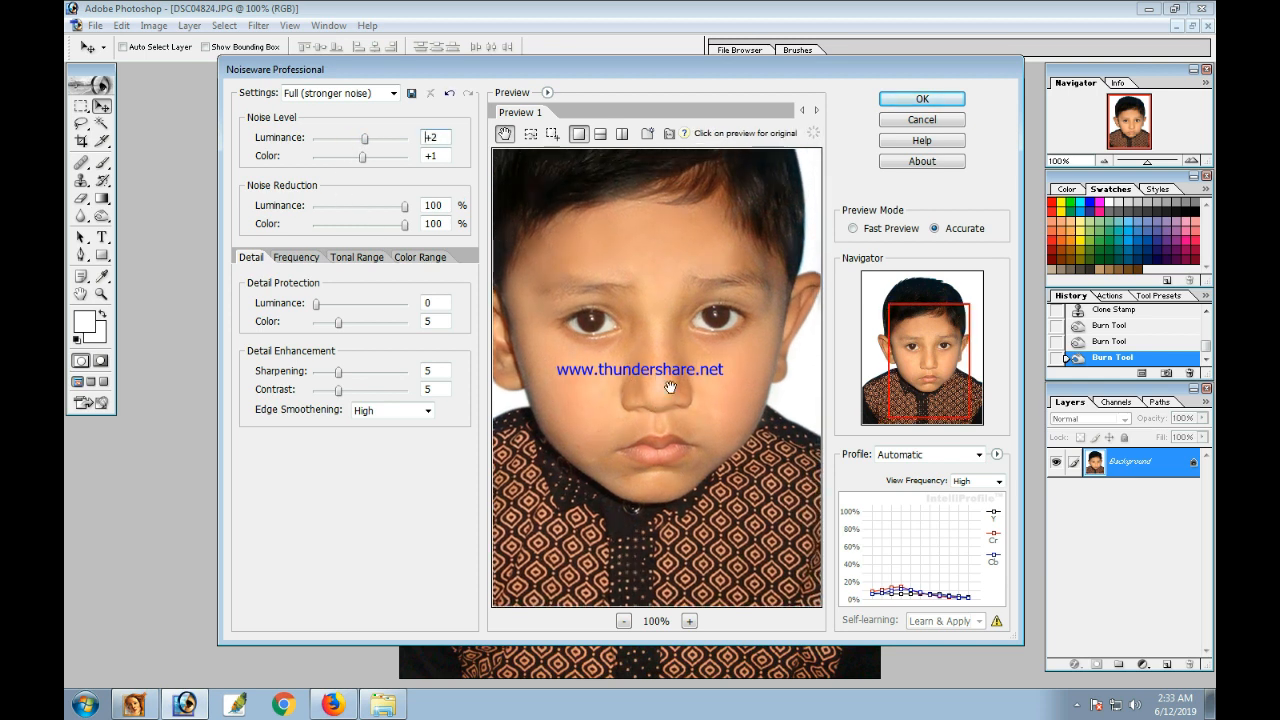
left_click(922, 98)
scroll(686, 275, "up", 1)
scroll(686, 275, "down", 1)
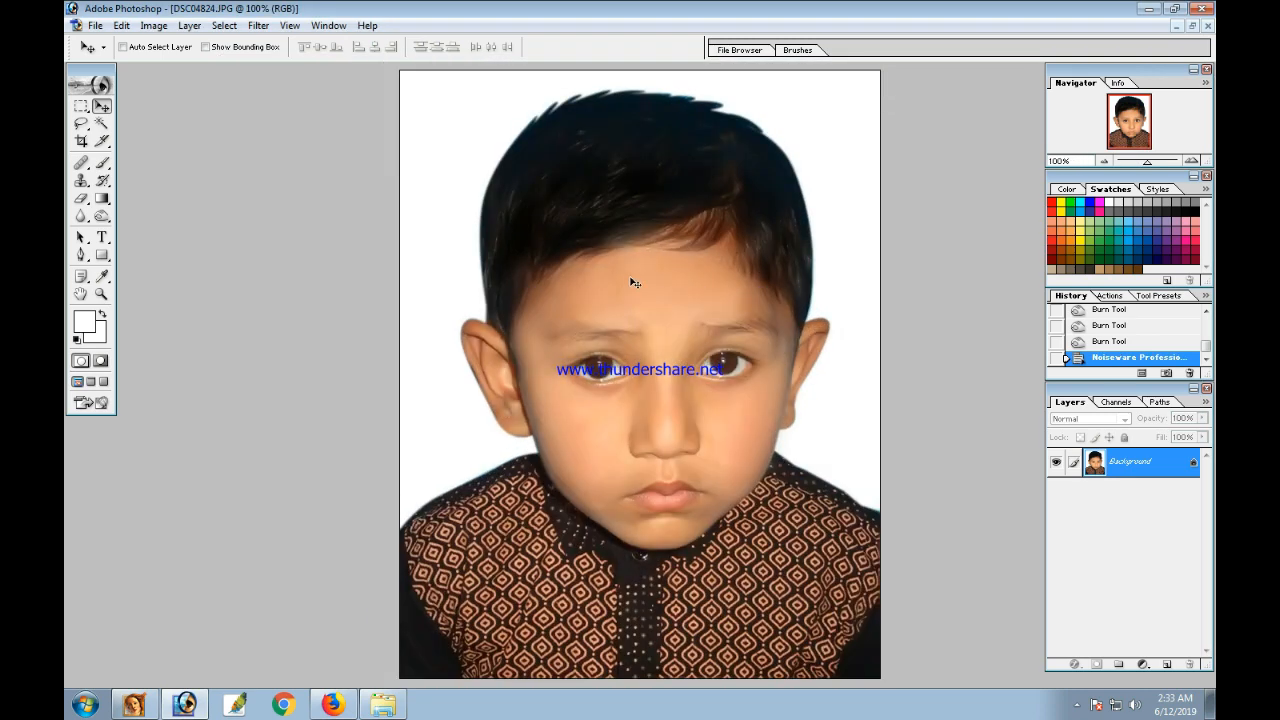
Darken the hair and other black tones with a Selective Color adjustment by slightly raising the Black amount.
left_click(153, 25)
left_click(190, 70)
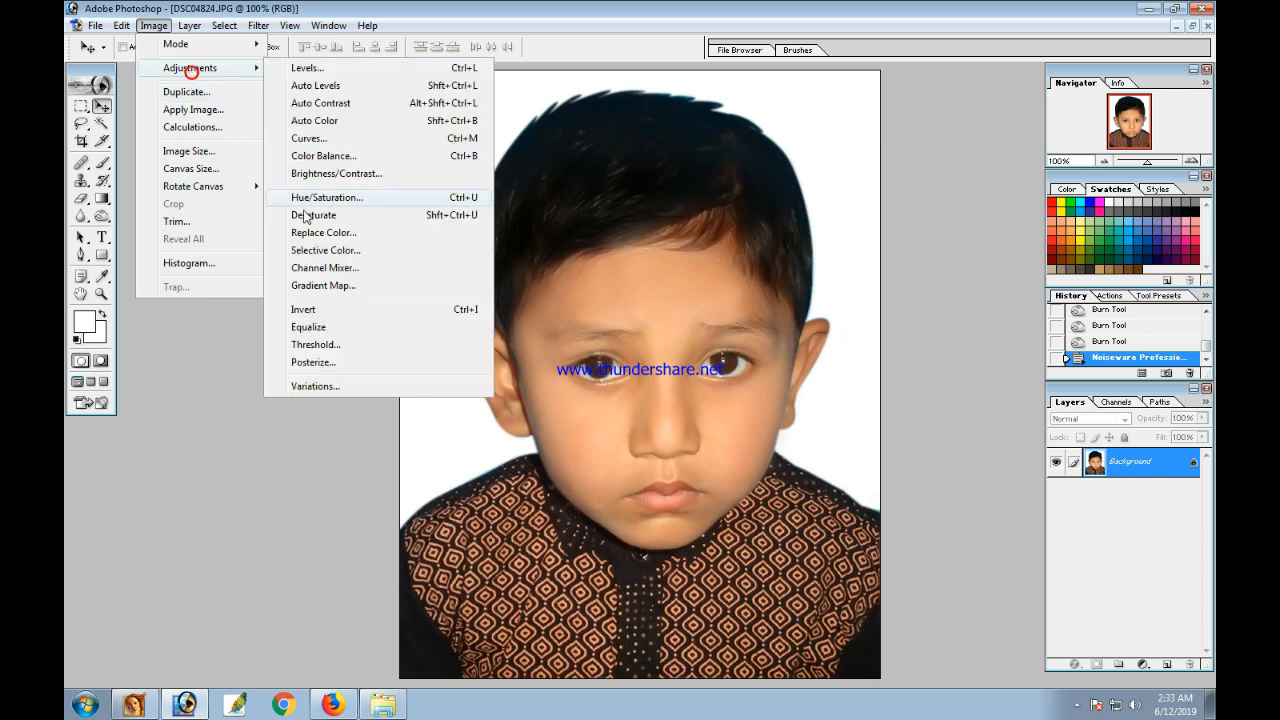
left_click(338, 251)
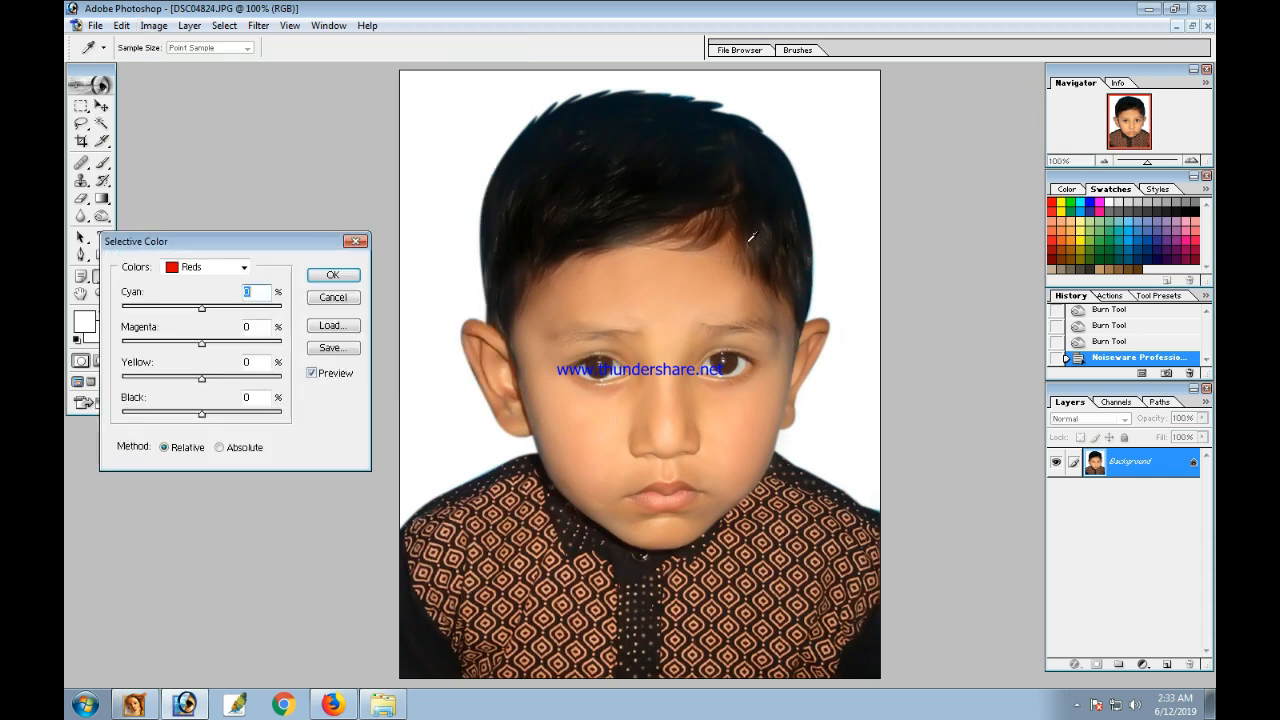
left_click(224, 268)
left_click(200, 380)
left_click_drag(203, 413, 210, 417)
key("Return")
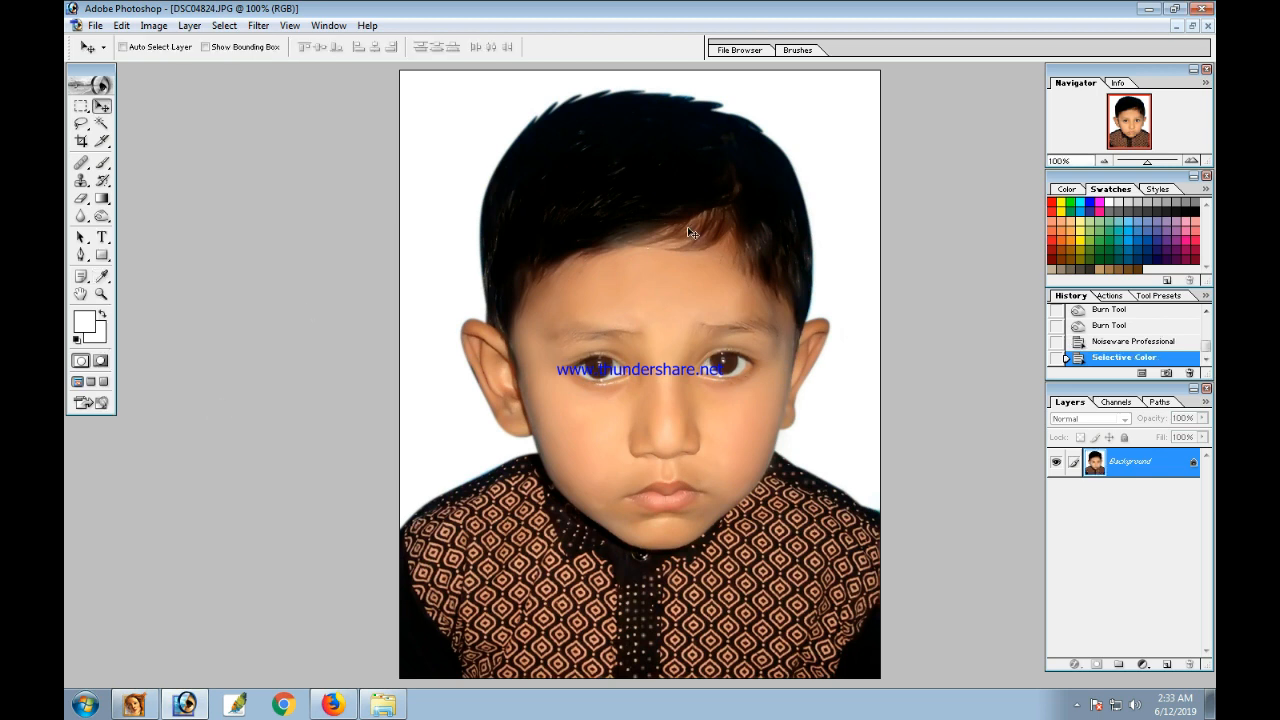
Apply Auto Levels to the portrait.
left_click(153, 25)
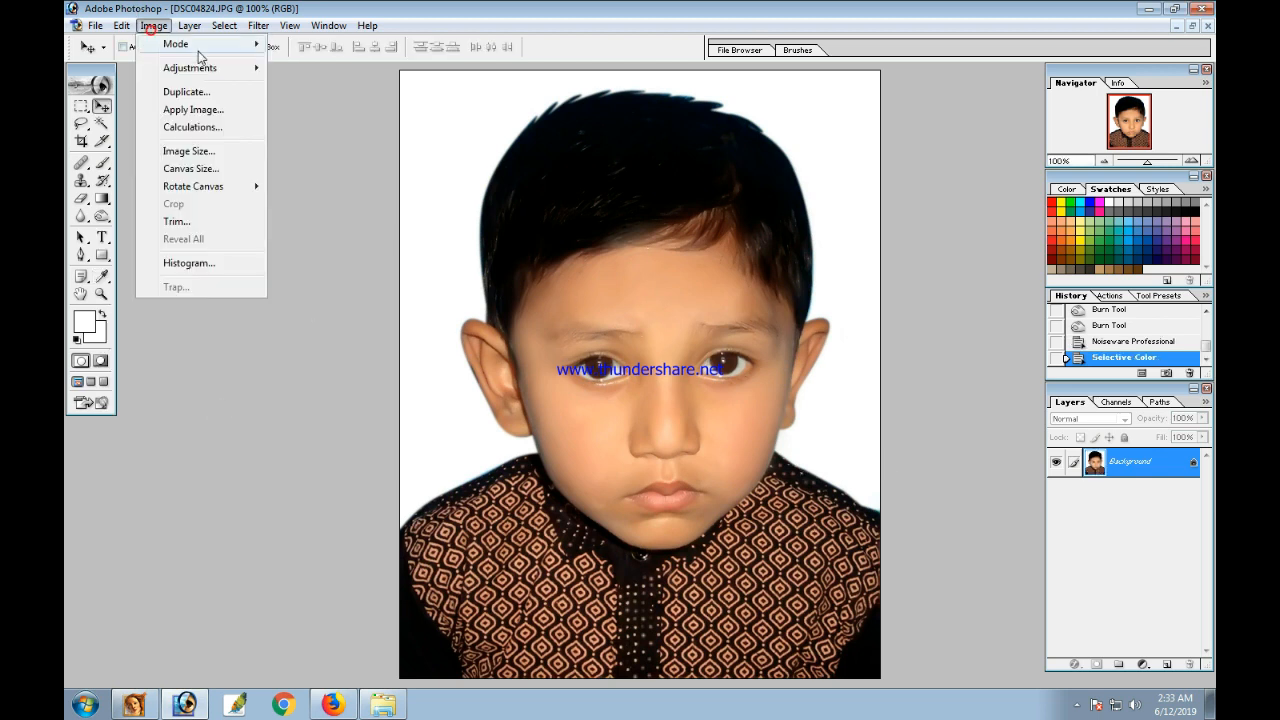
mouse_move(205, 68)
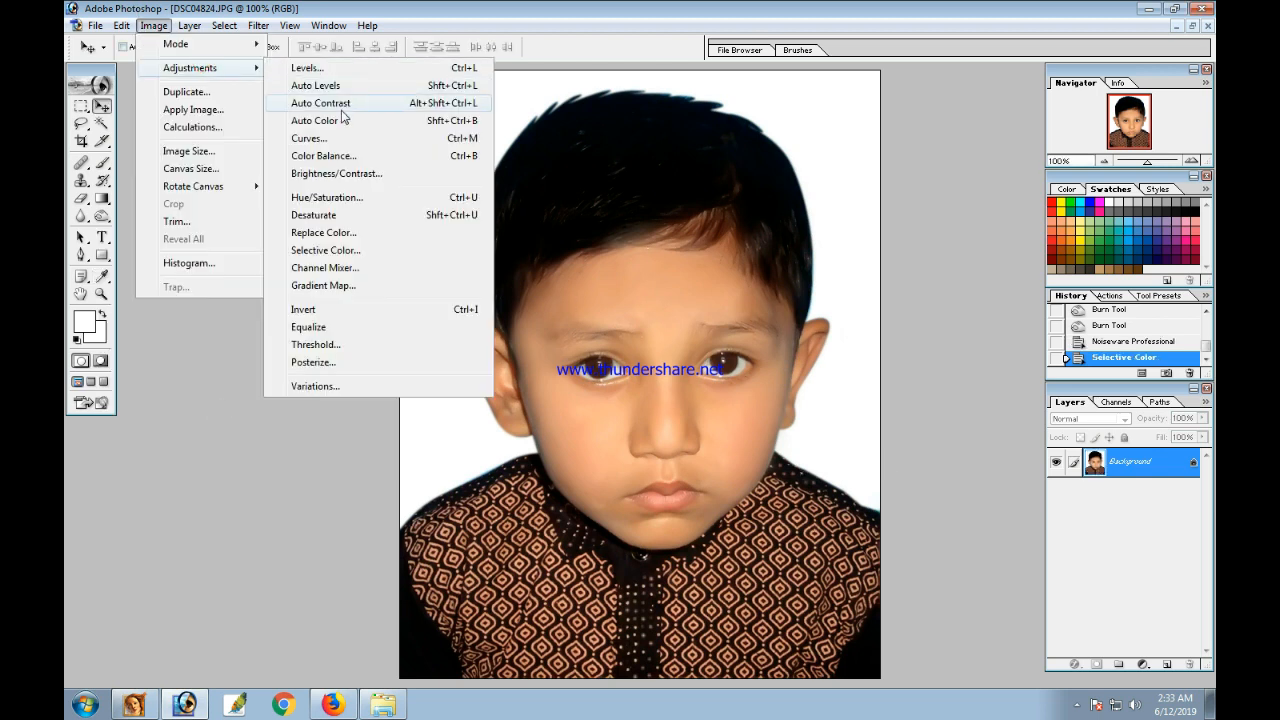
left_click(320, 86)
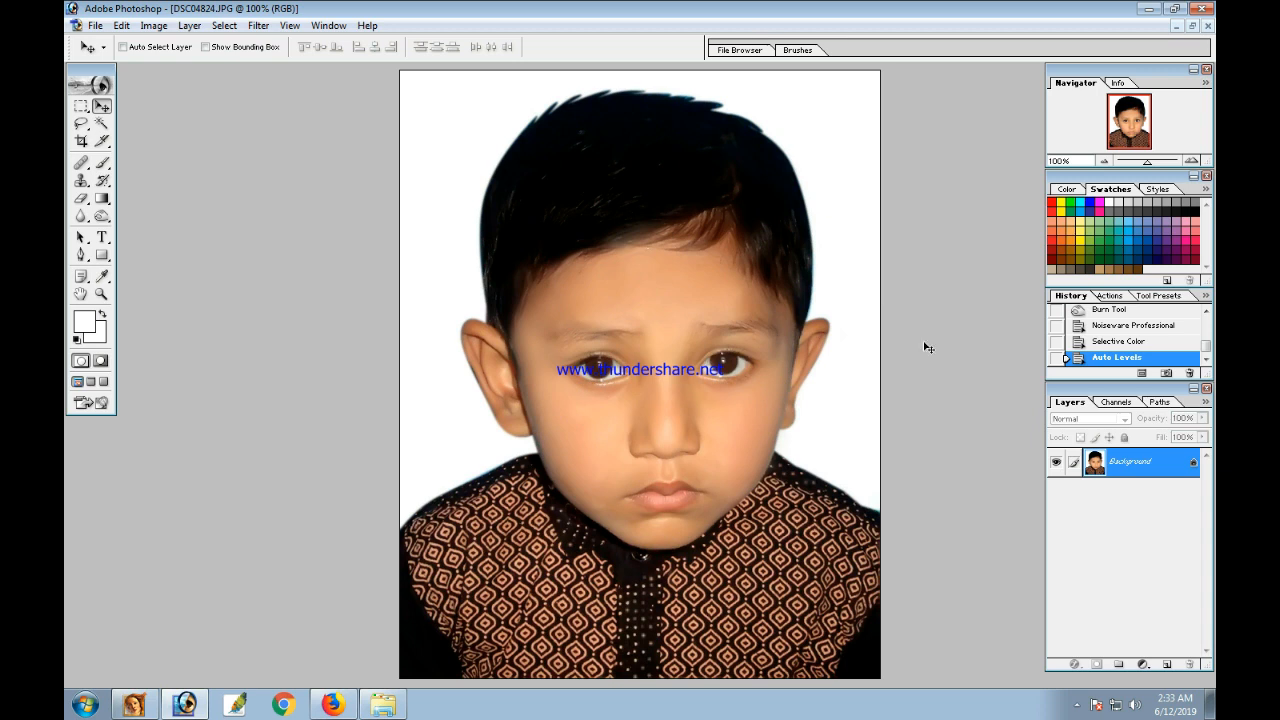
Lighten the portrait's midtones slightly with a Levels adjustment on the RGB channel, leaving the white input level at 255.
key("ctrl+l")
left_click_drag(1119, 373, 1108, 381)
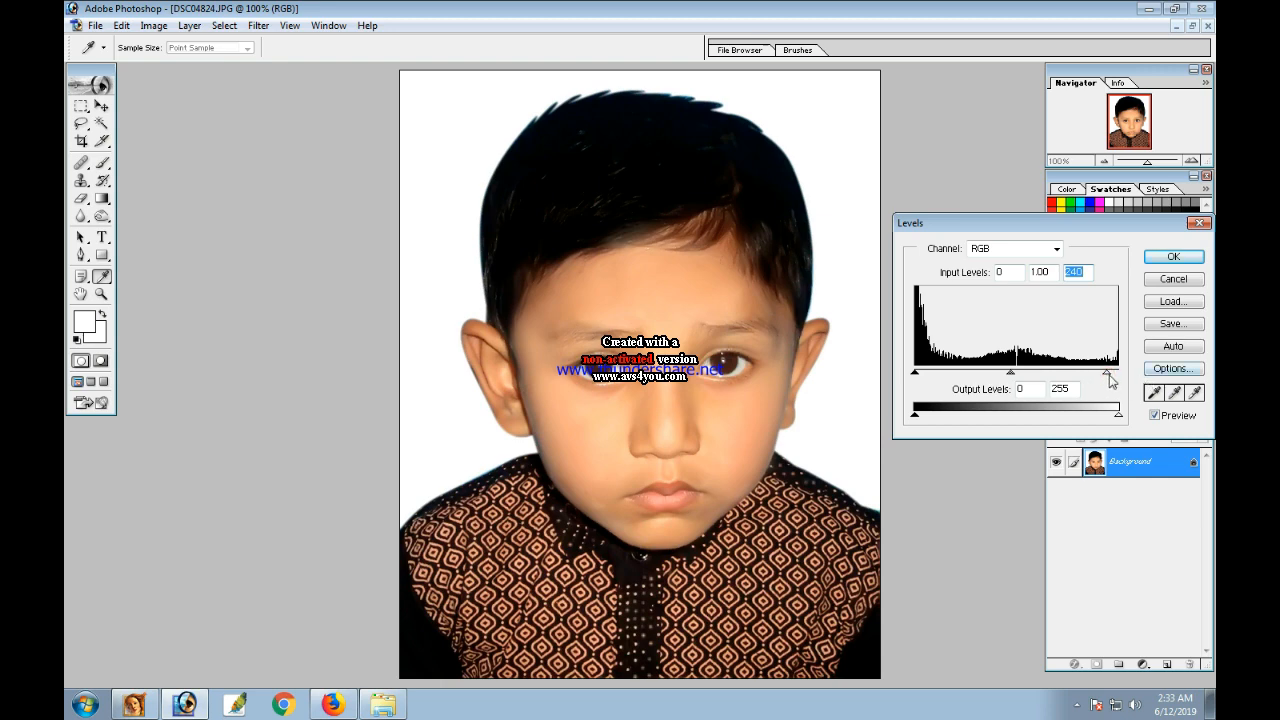
left_click_drag(1109, 375, 1119, 374)
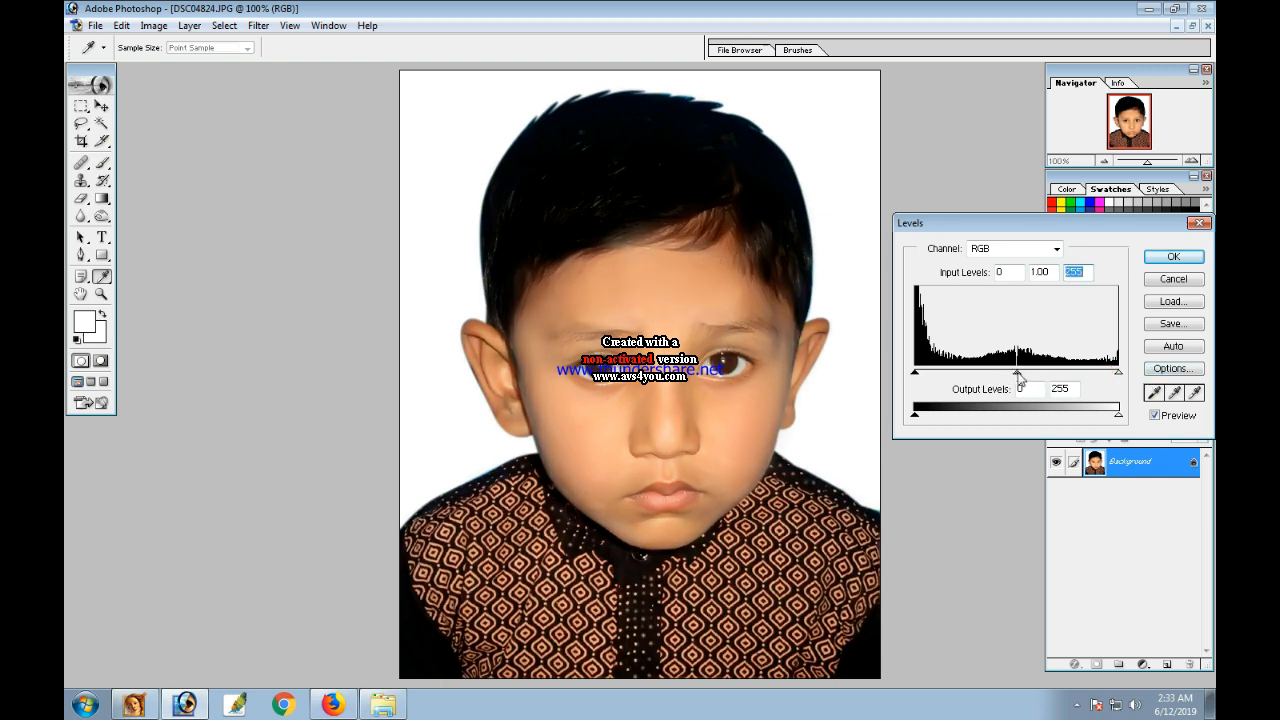
left_click(1013, 374)
key("Return")
key("ctrl+minus")
key("ctrl+minus")
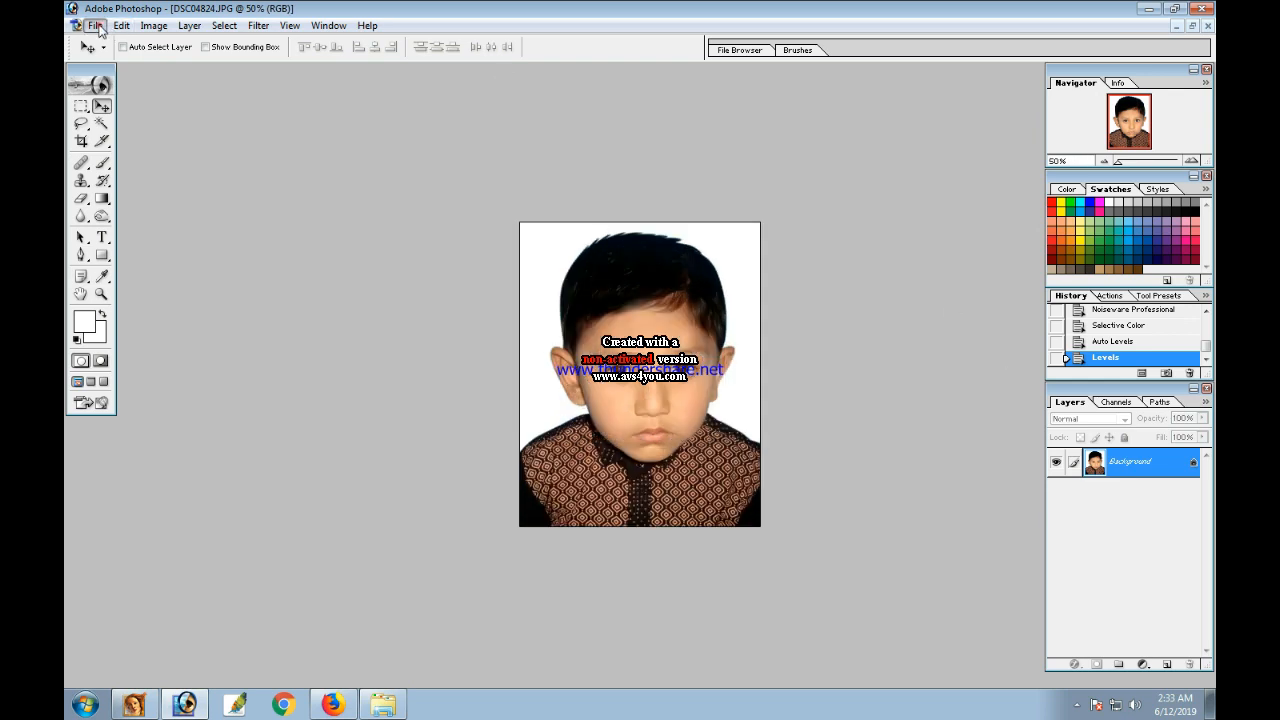
Save the portrait to the Desktop as a JPEG named PP photo, with quality 12 (Maximum) and the Baseline ("Standard") format option.
left_click(95, 25)
left_click(134, 172)
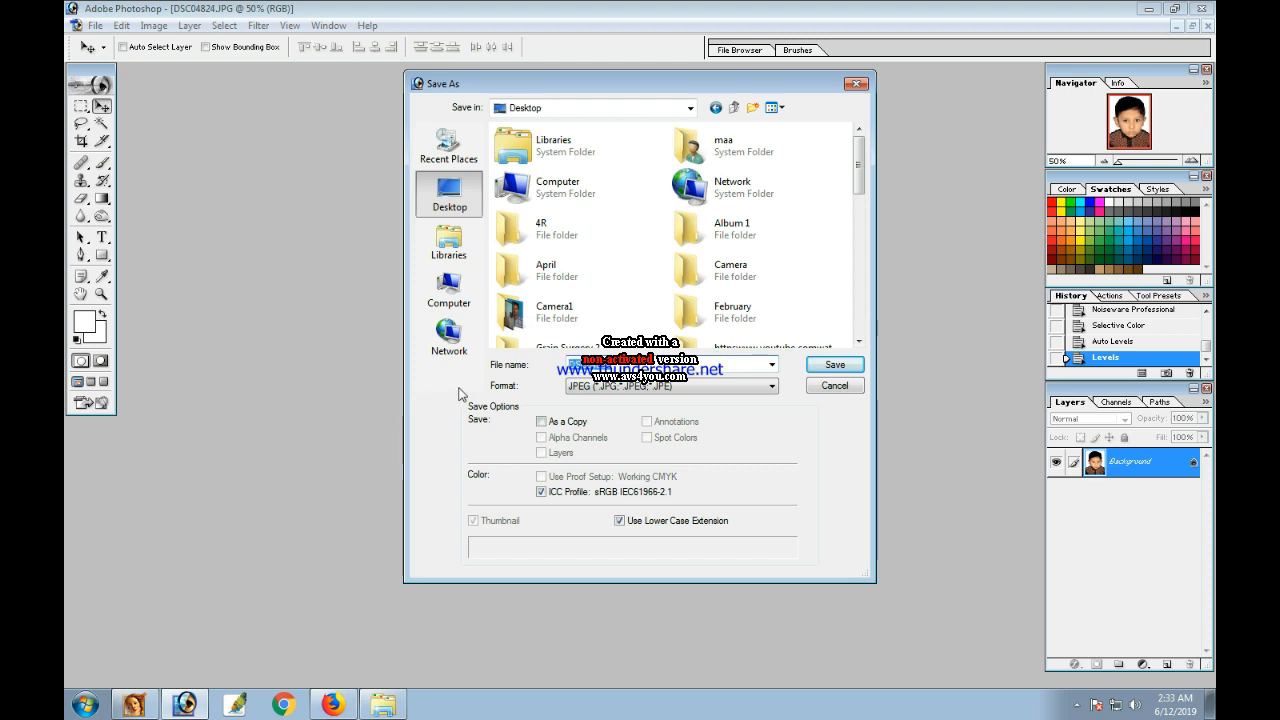
type("s")
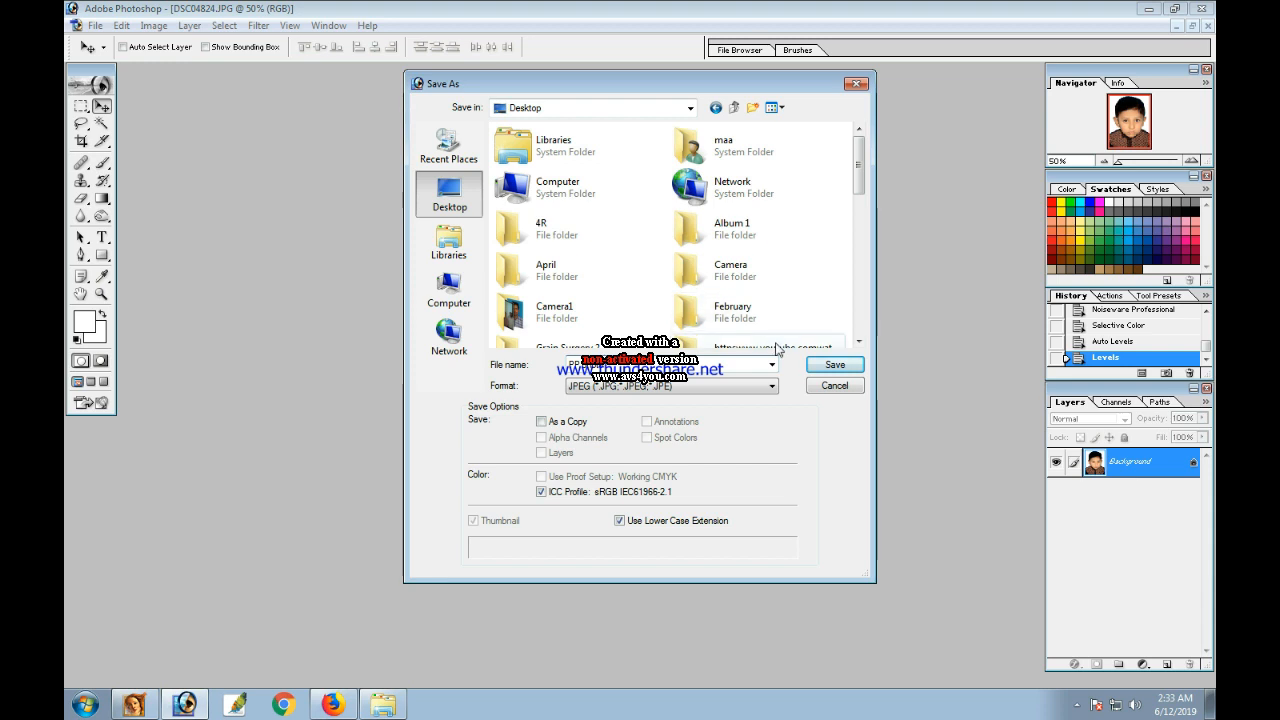
left_click(689, 387)
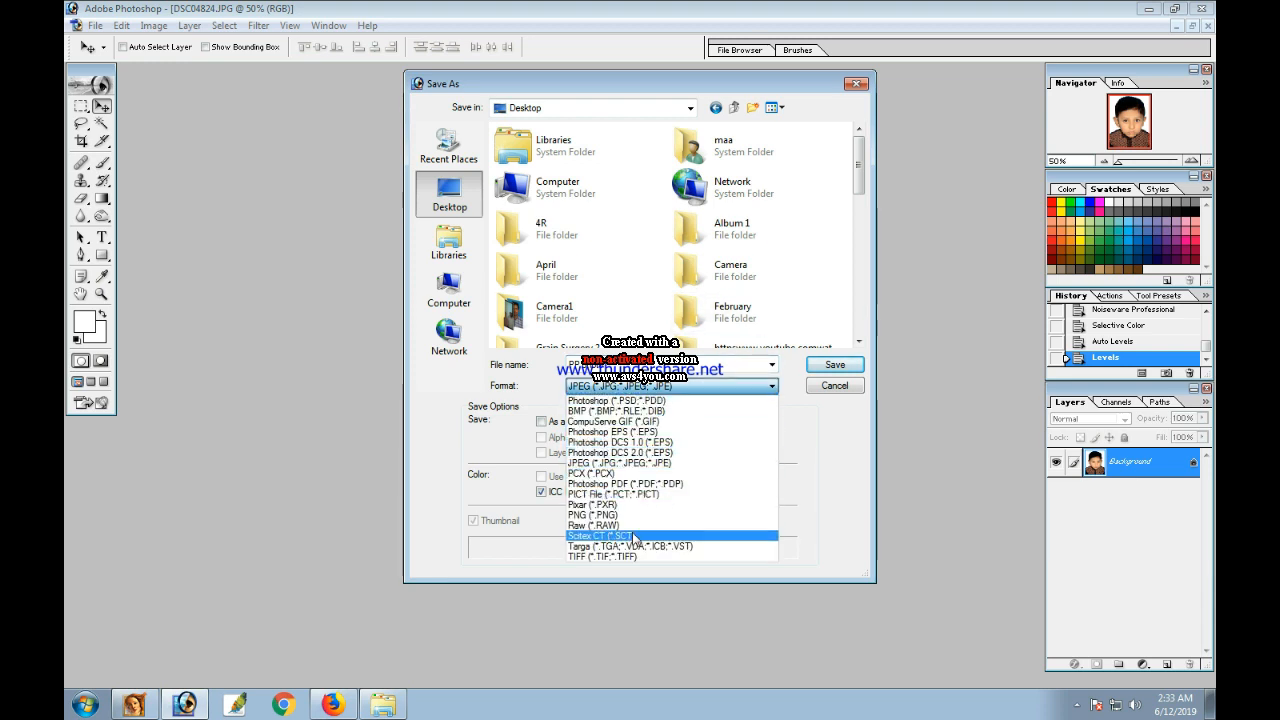
left_click(643, 461)
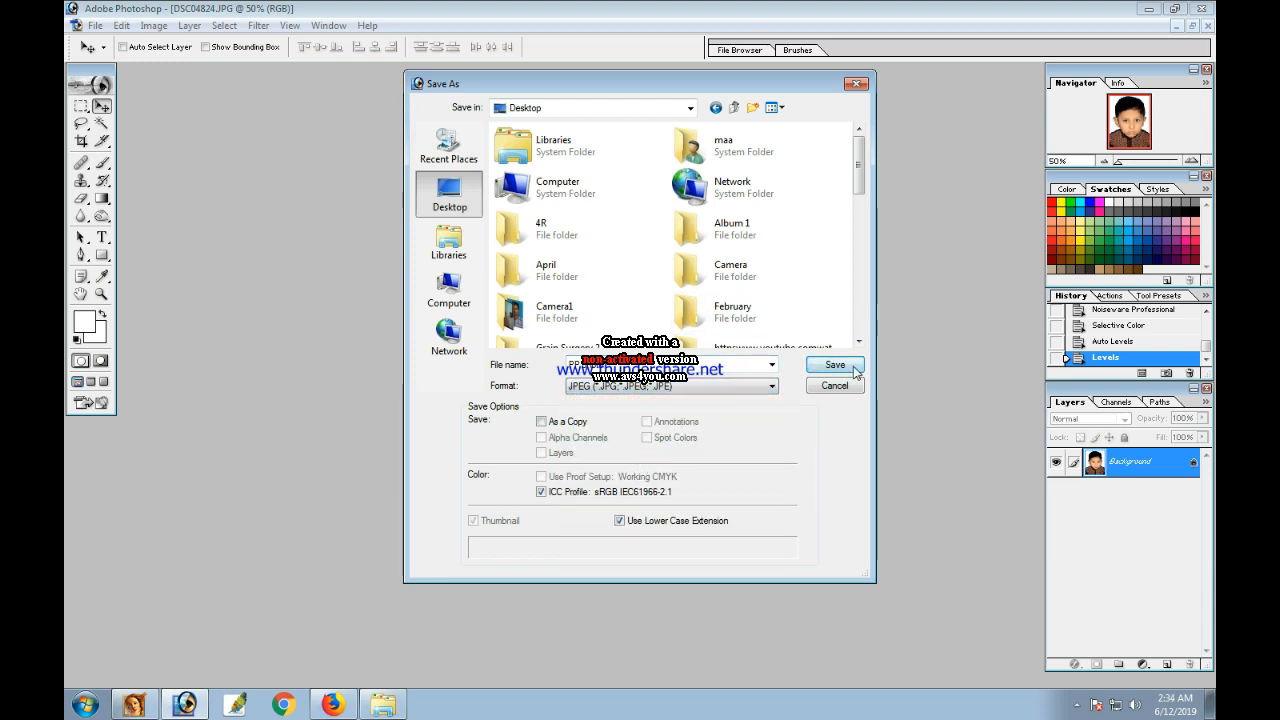
left_click(836, 365)
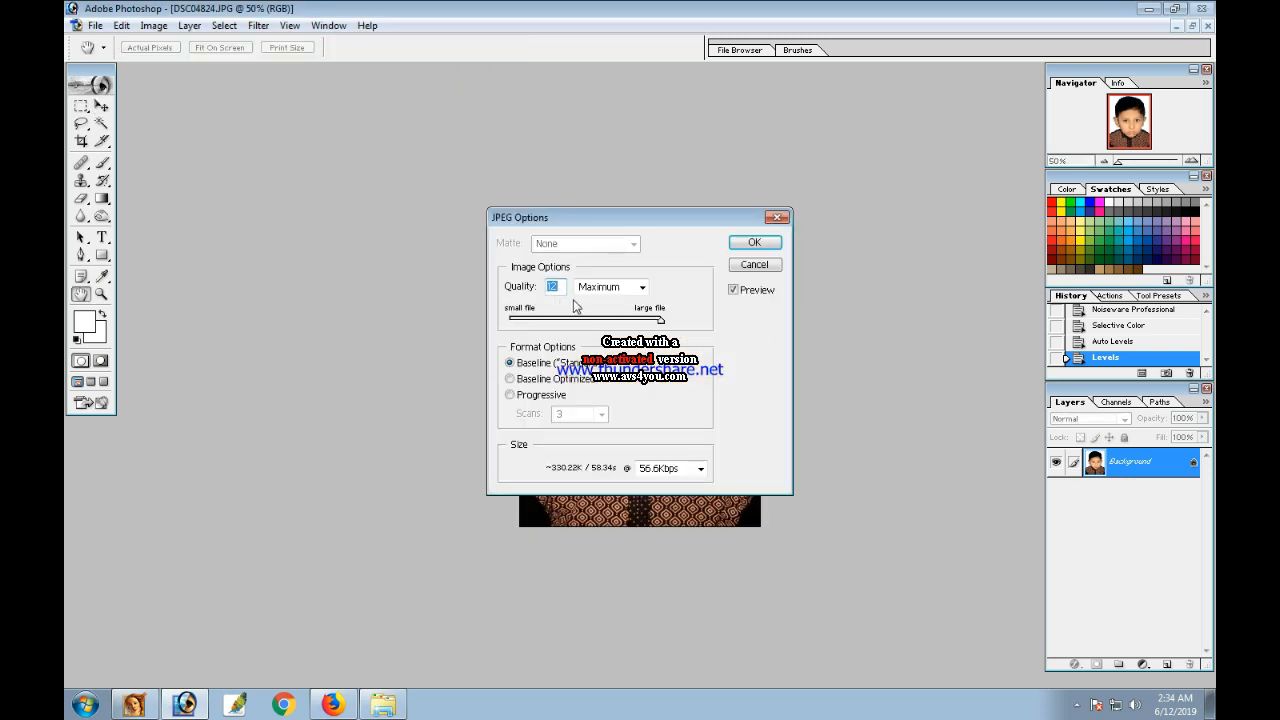
left_click(748, 248)
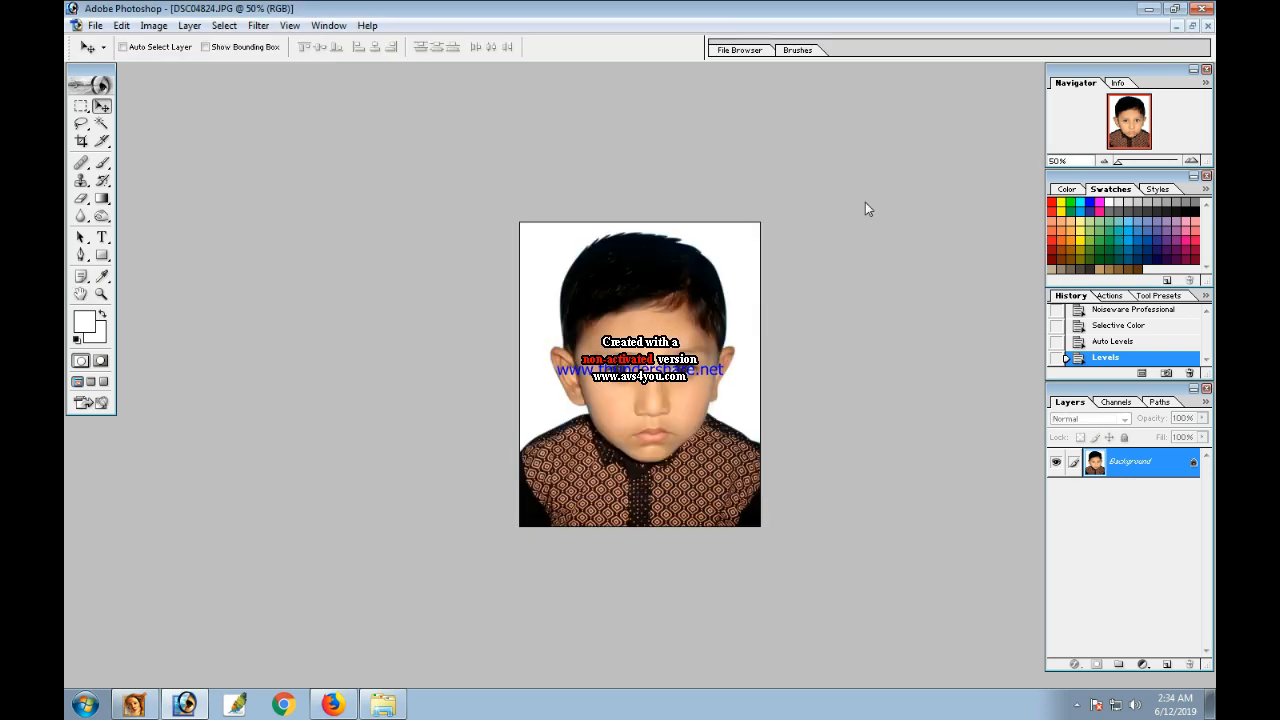
Open the saved PP photo from the desktop in Windows Photo Viewer to check the finished portrait, and close it.
left_click(1149, 12)
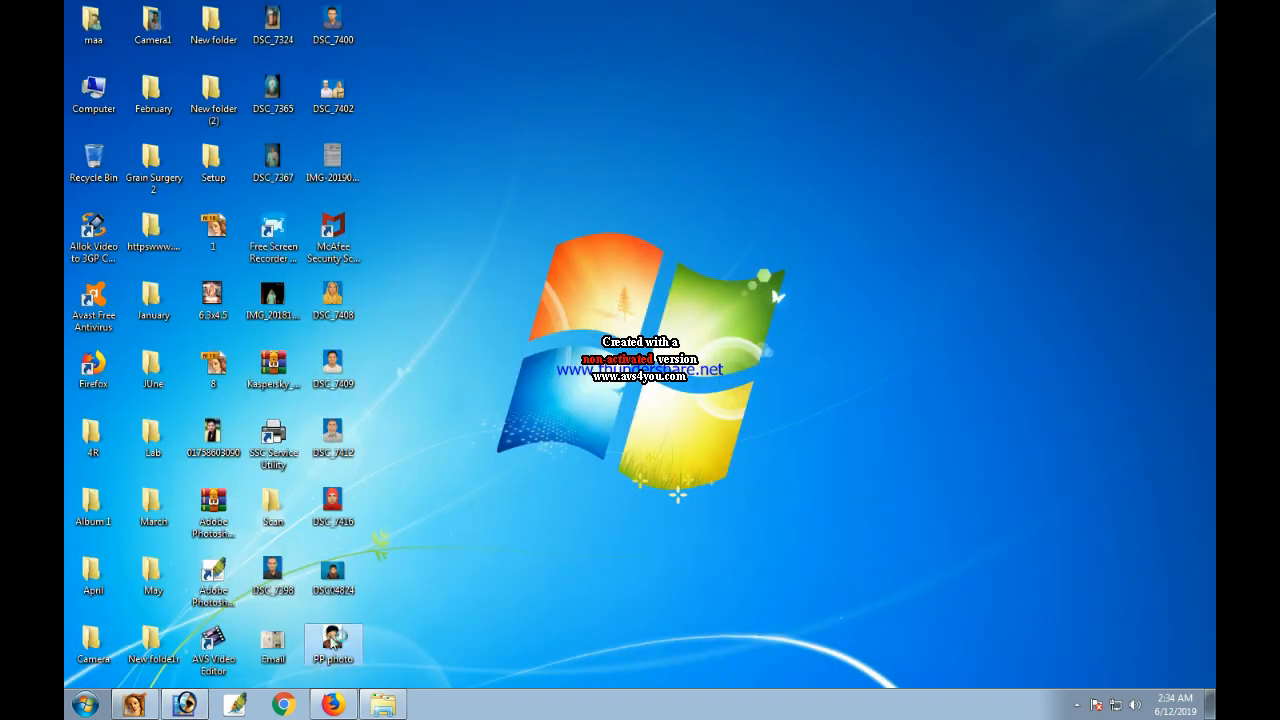
double_click(333, 641)
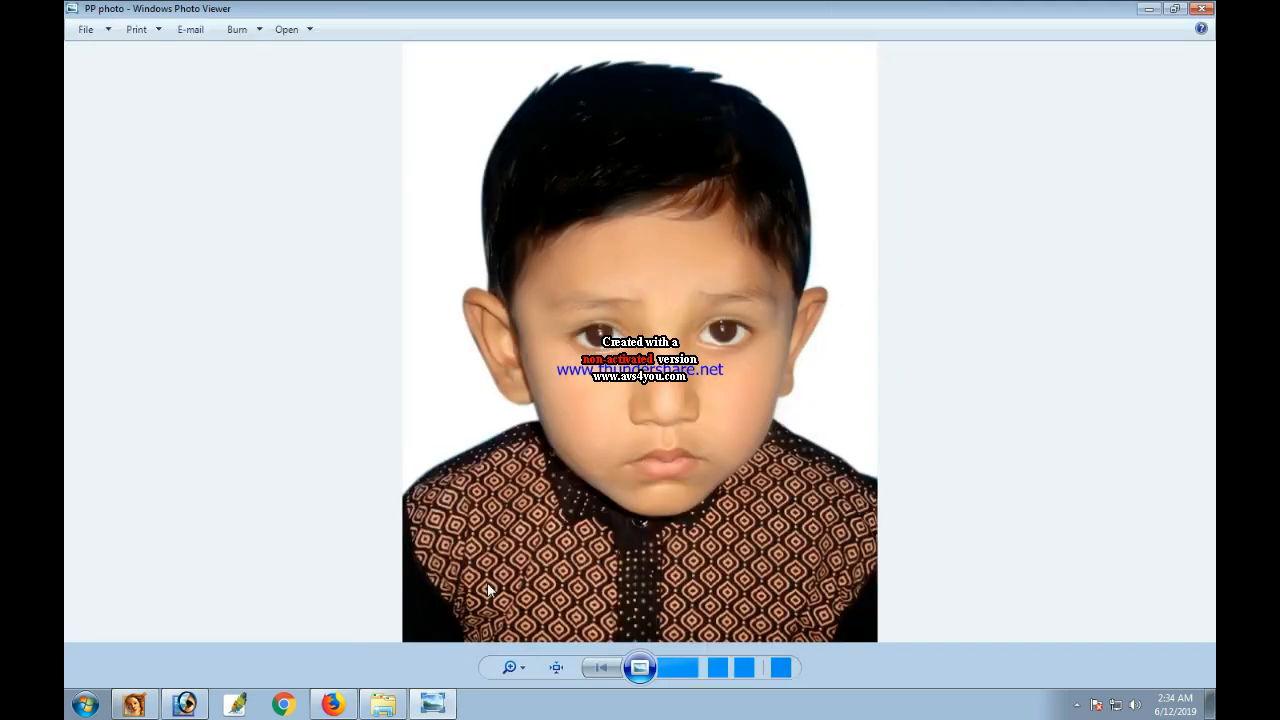
left_click(1203, 8)
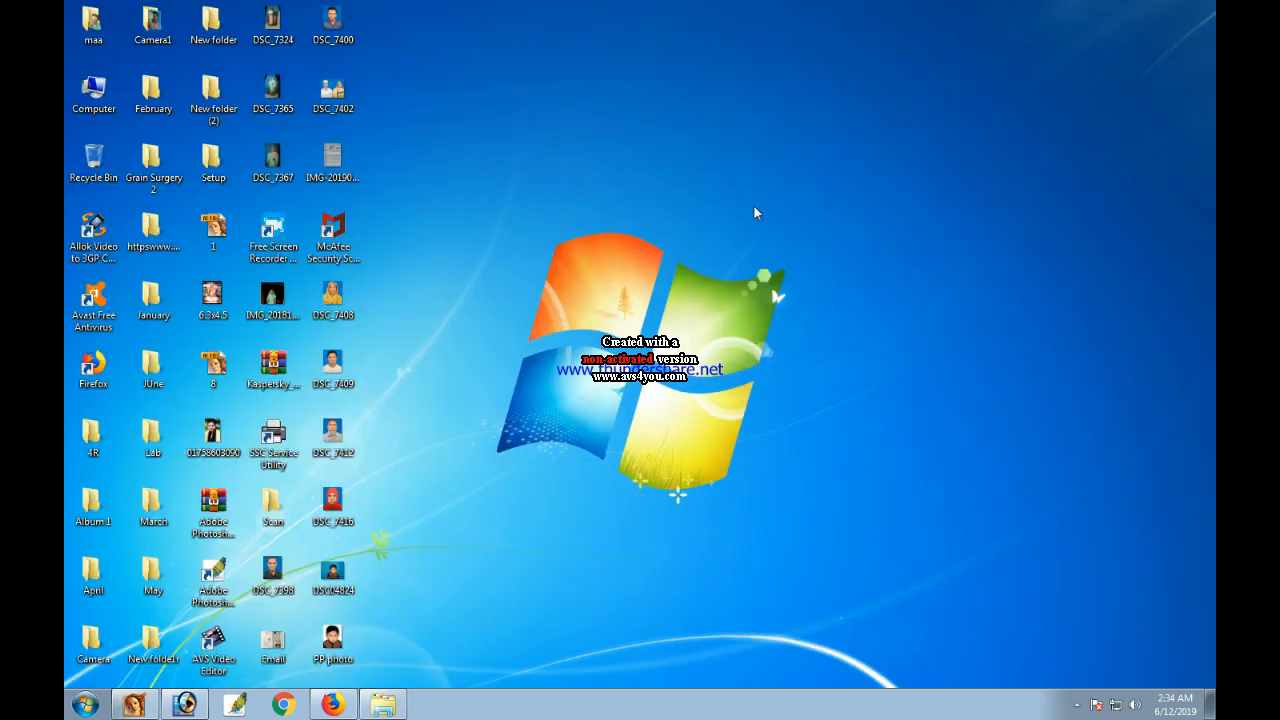